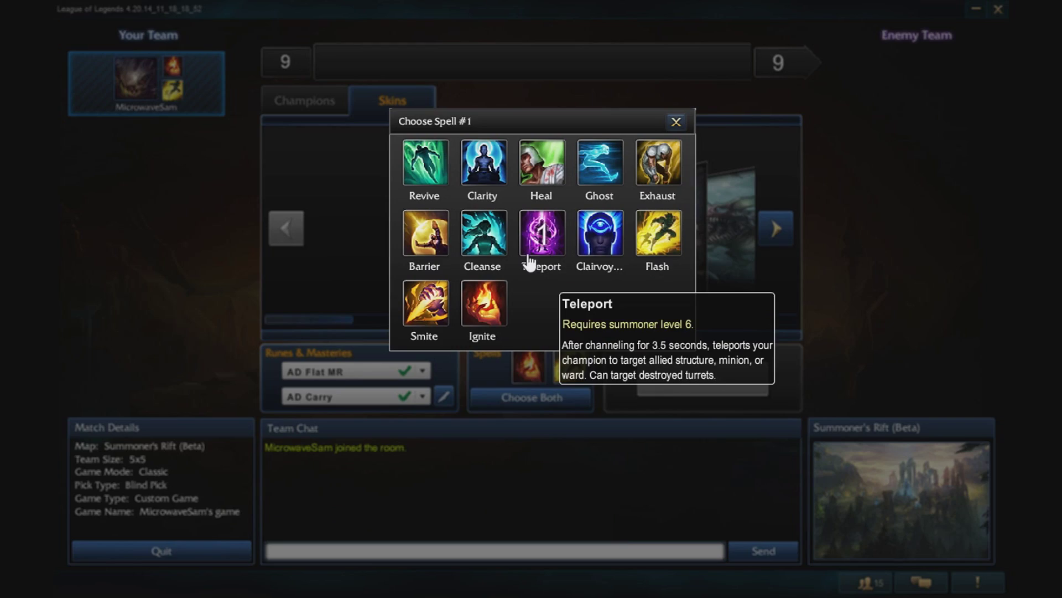
Choose Teleport and Flash as the two summoner spells for the match
click(541, 232)
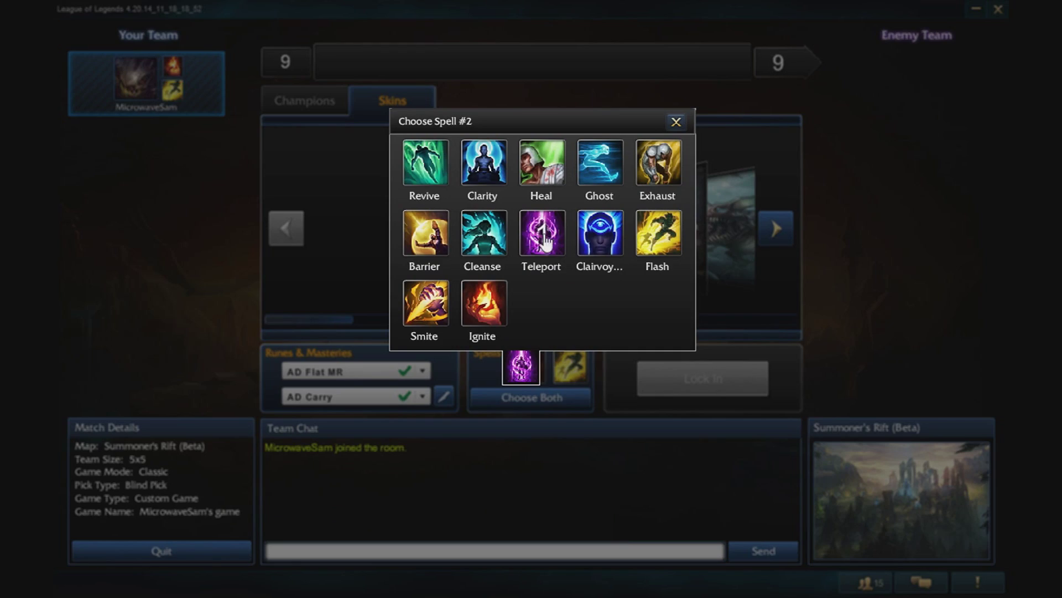
click(658, 232)
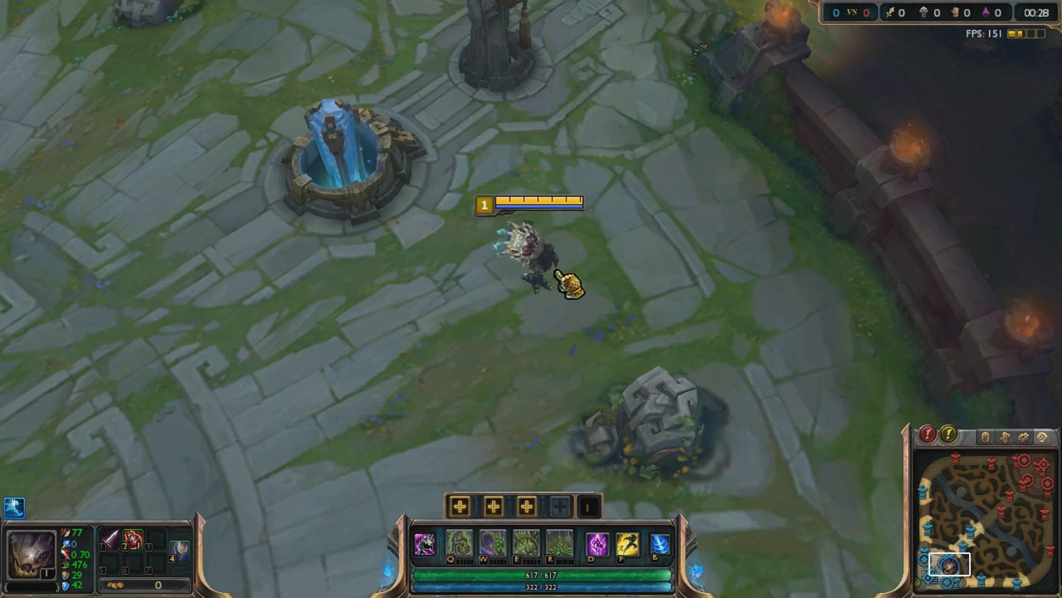
scroll(569, 284, up, 8)
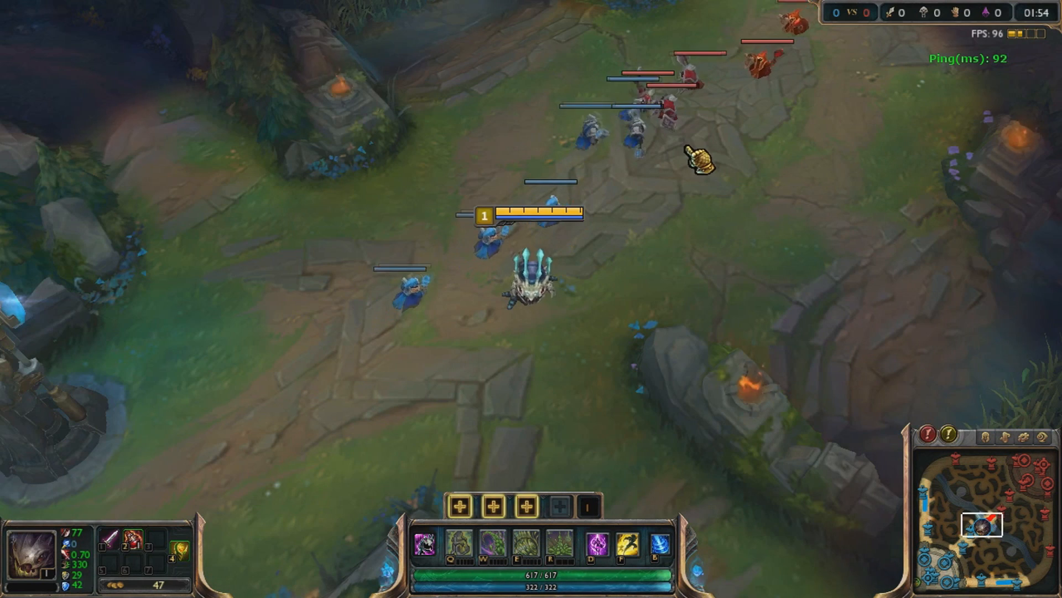
Walk the champion down the lane and attack the enemy minions for gold
key(q)
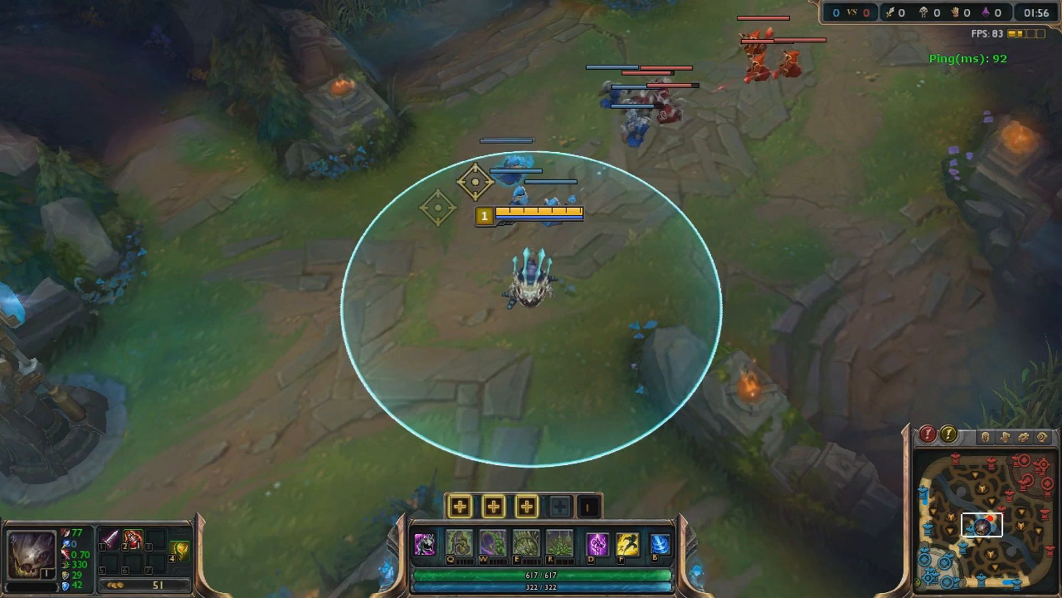
right_click(665, 332)
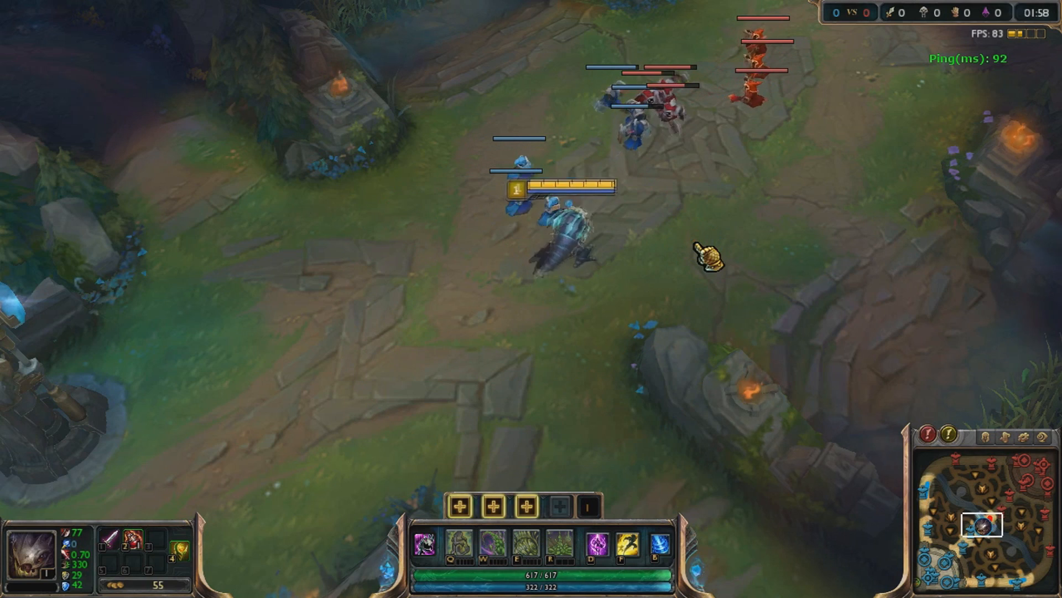
right_click(723, 283)
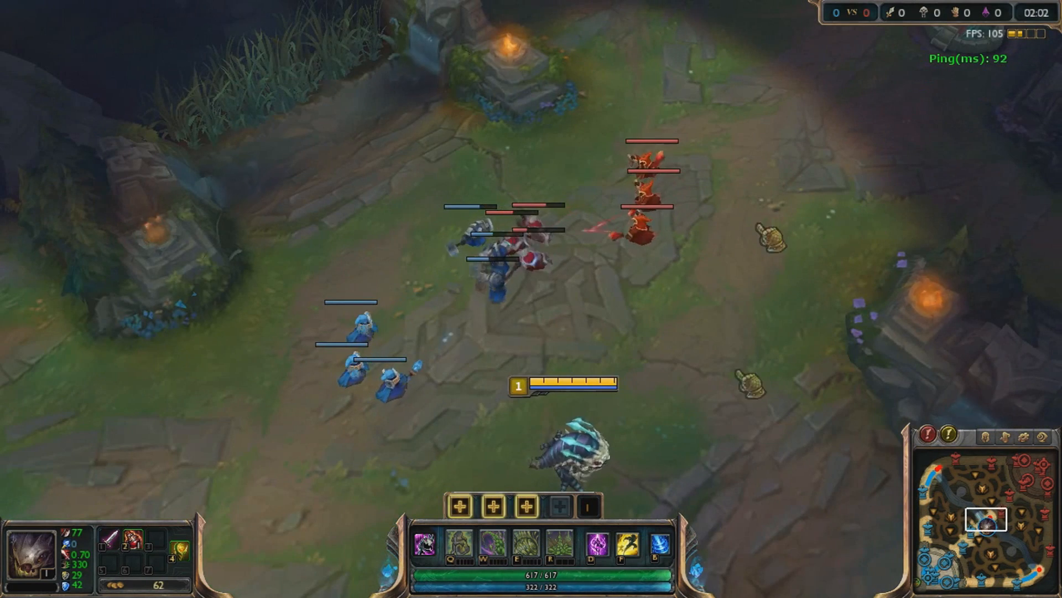
right_click(539, 249)
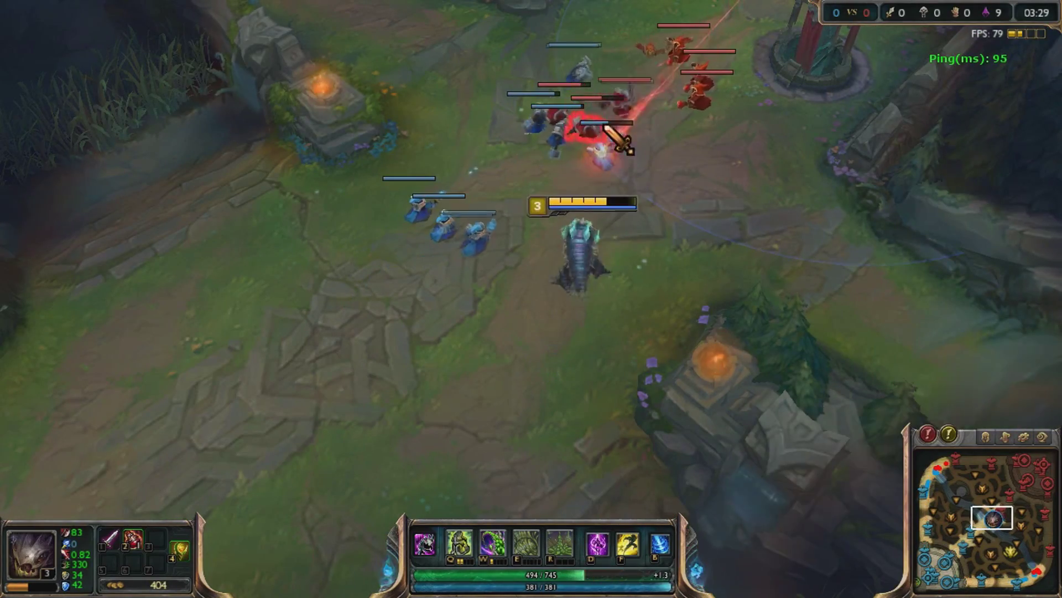
right_click(459, 428)
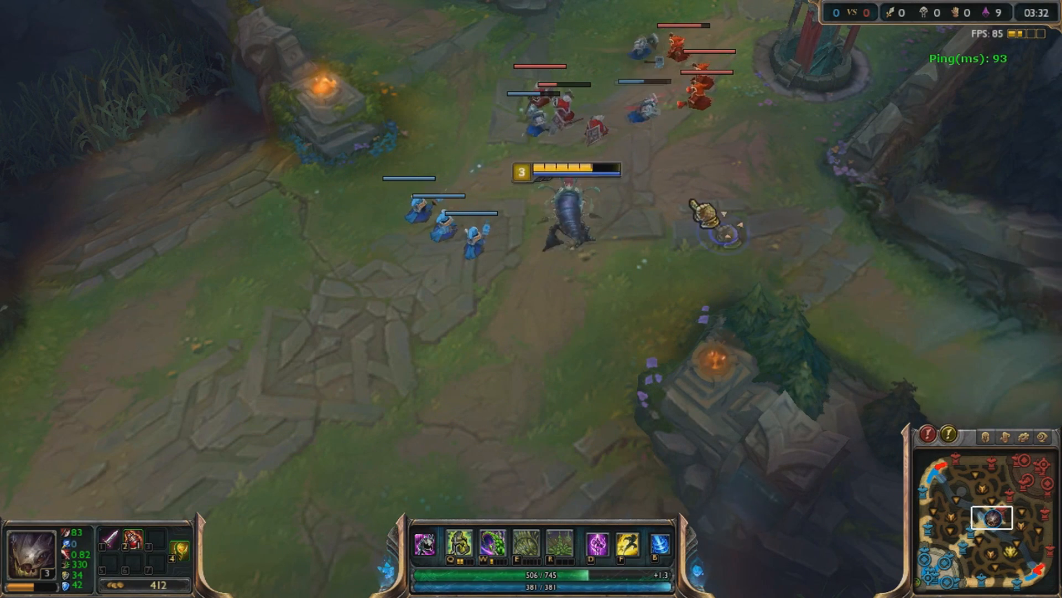
right_click(540, 108)
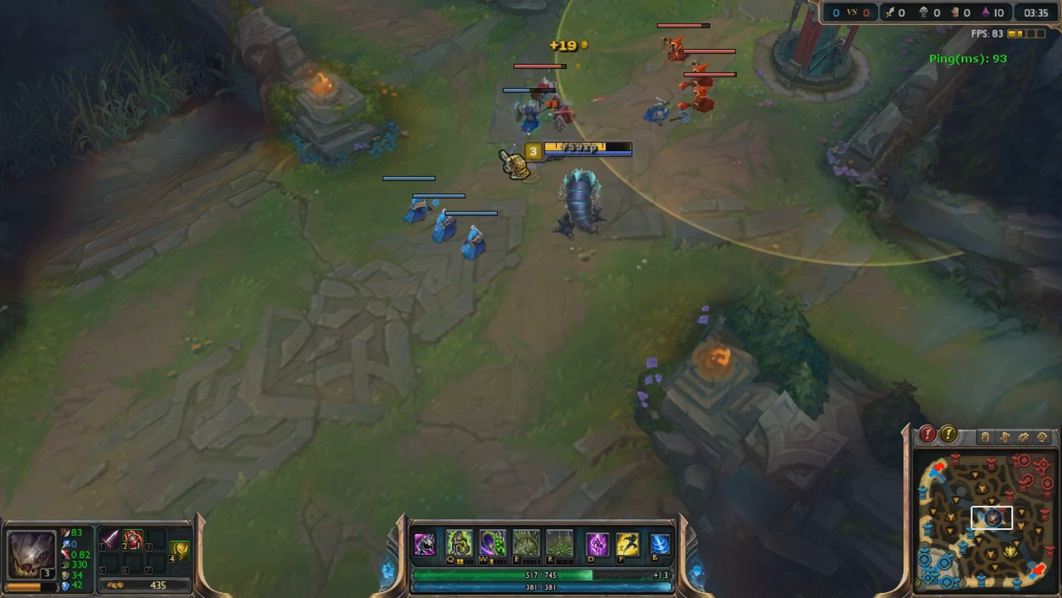
right_click(394, 186)
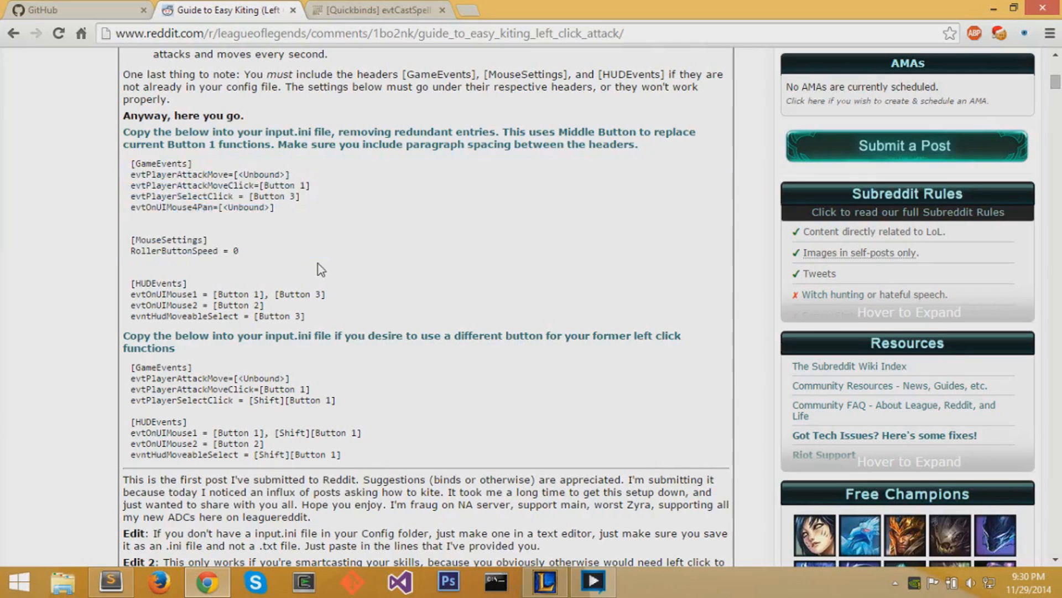
Back in the reddit kiting guide, highlight the first block of binding lines, then go to File Explorer
drag(356, 316, 125, 163)
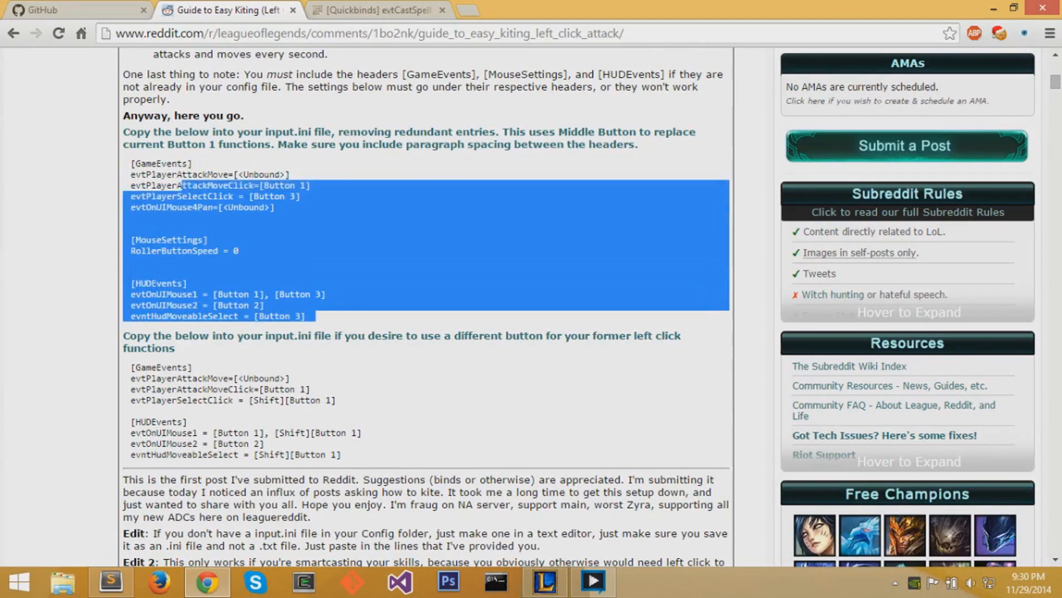
click(124, 163)
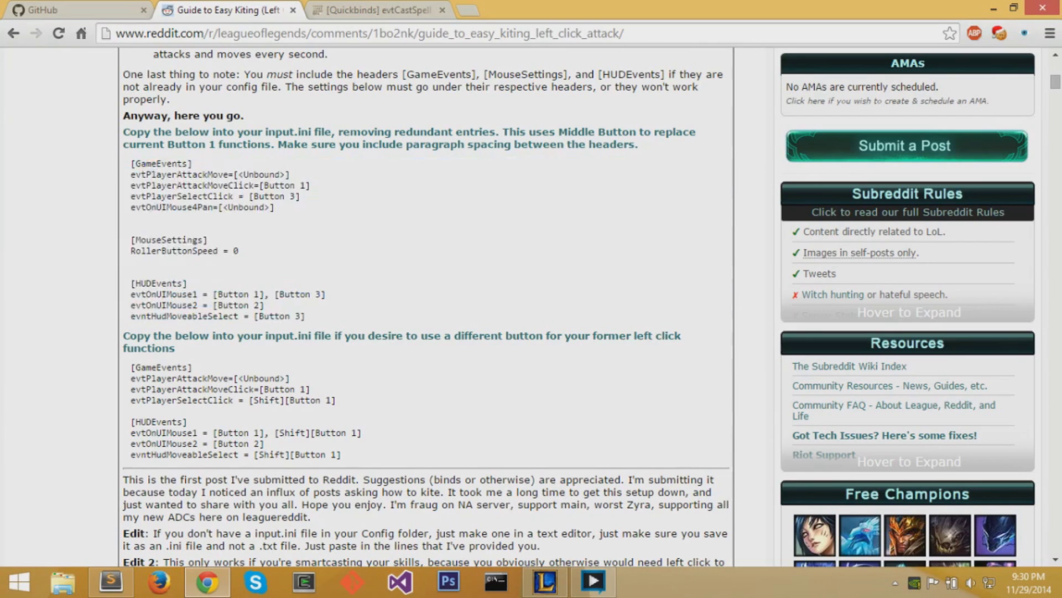
click(63, 582)
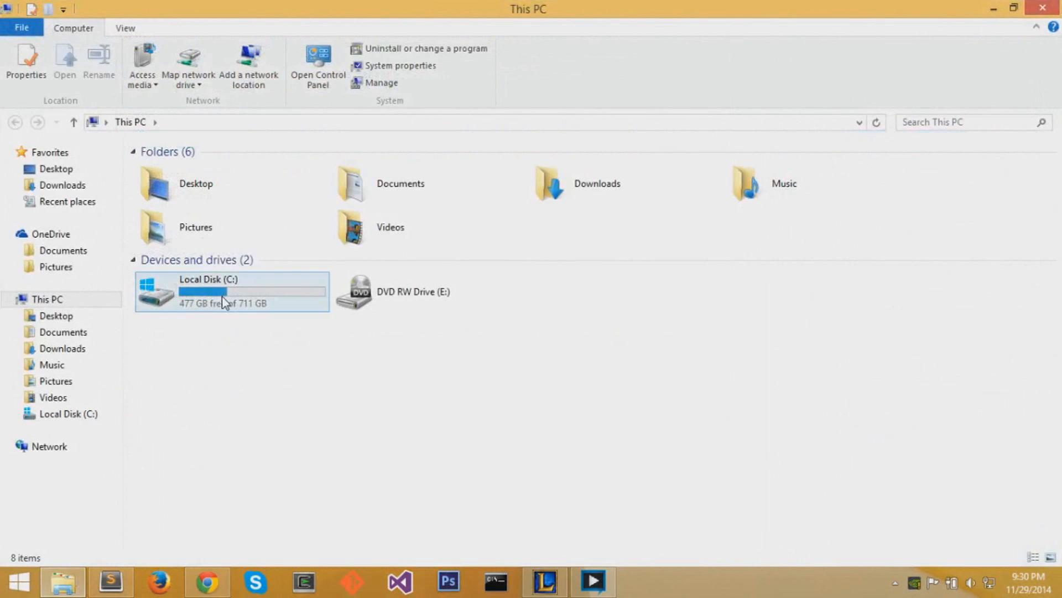
Navigate to C:\Riot Games\League of Legends and glance back at the reddit guide
double_click(224, 303)
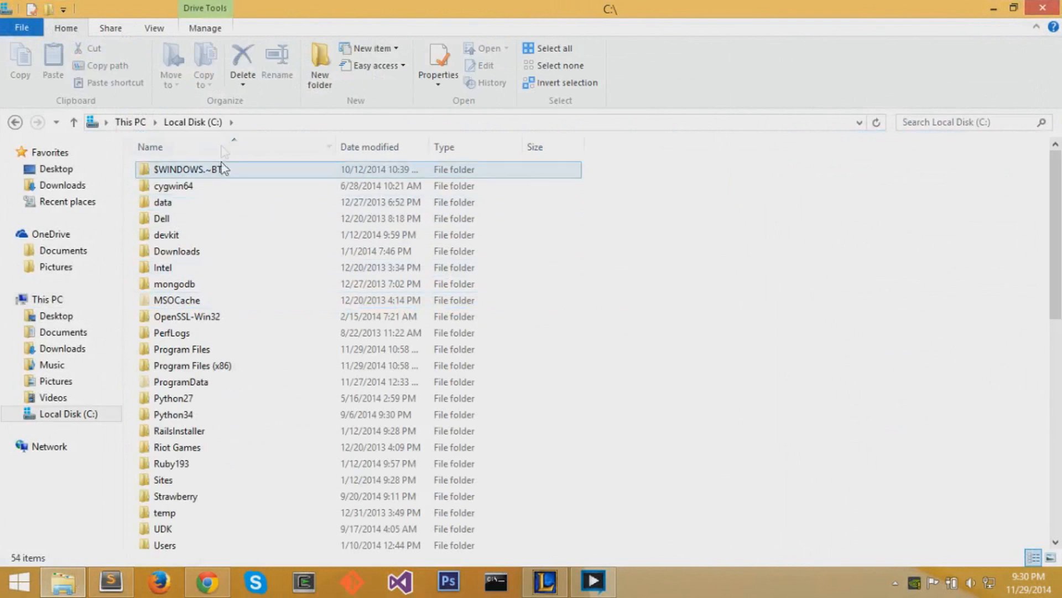
scroll(198, 376, down, 1)
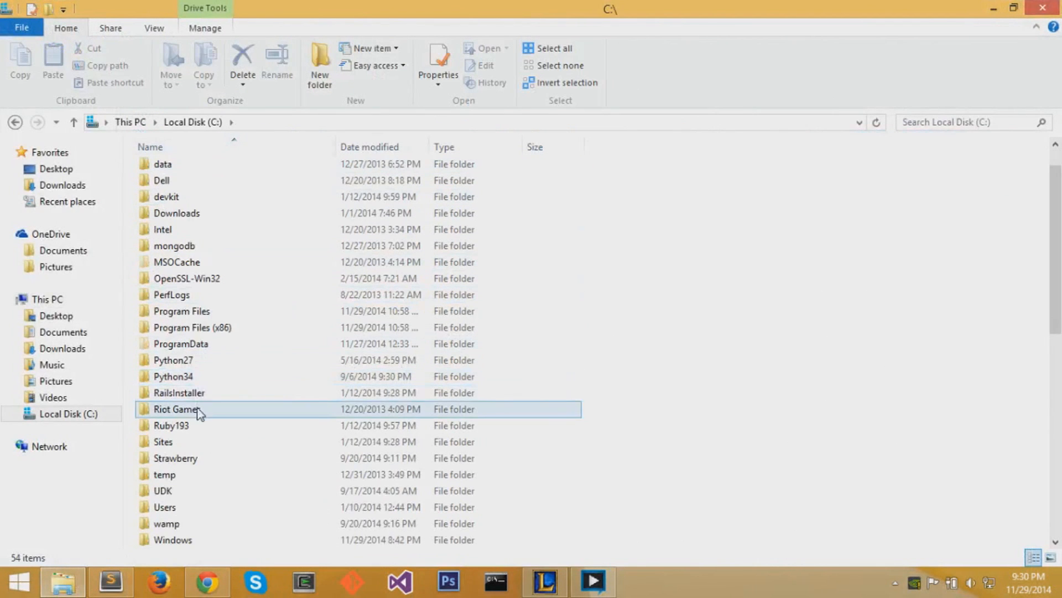
click(176, 446)
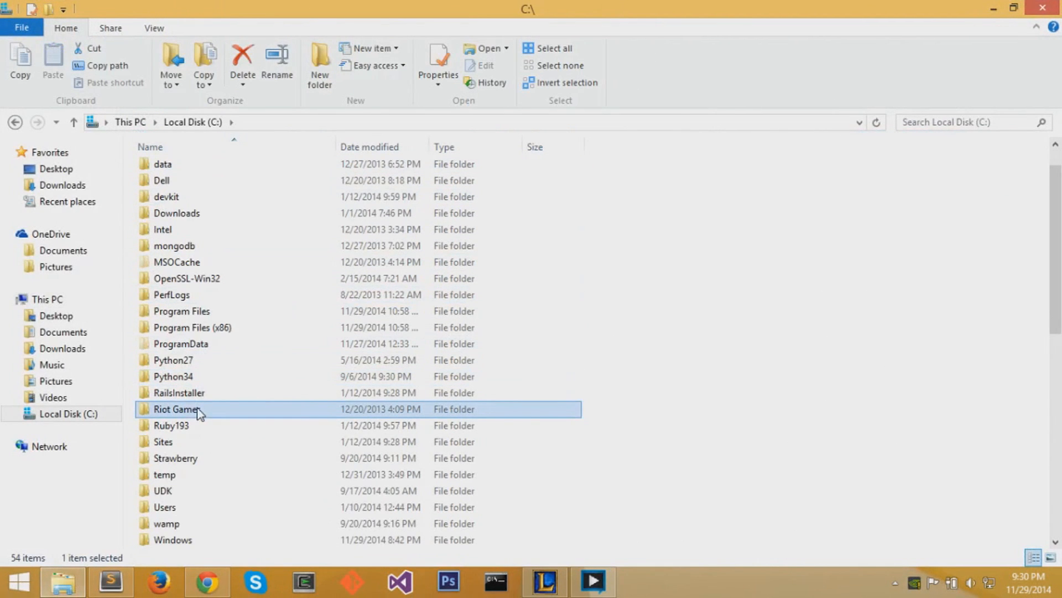
double_click(199, 412)
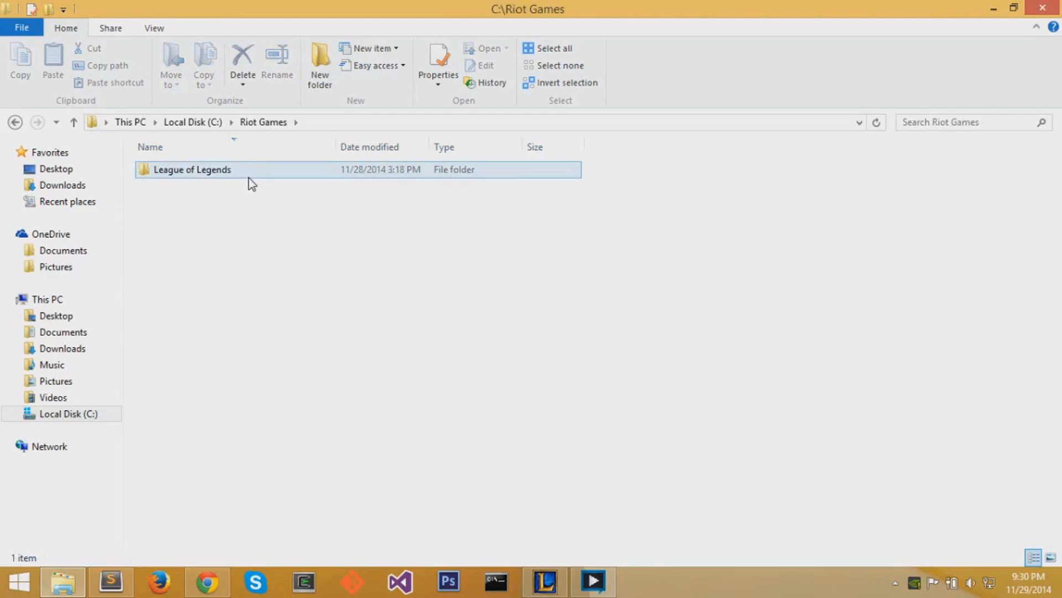
double_click(249, 170)
click(250, 299)
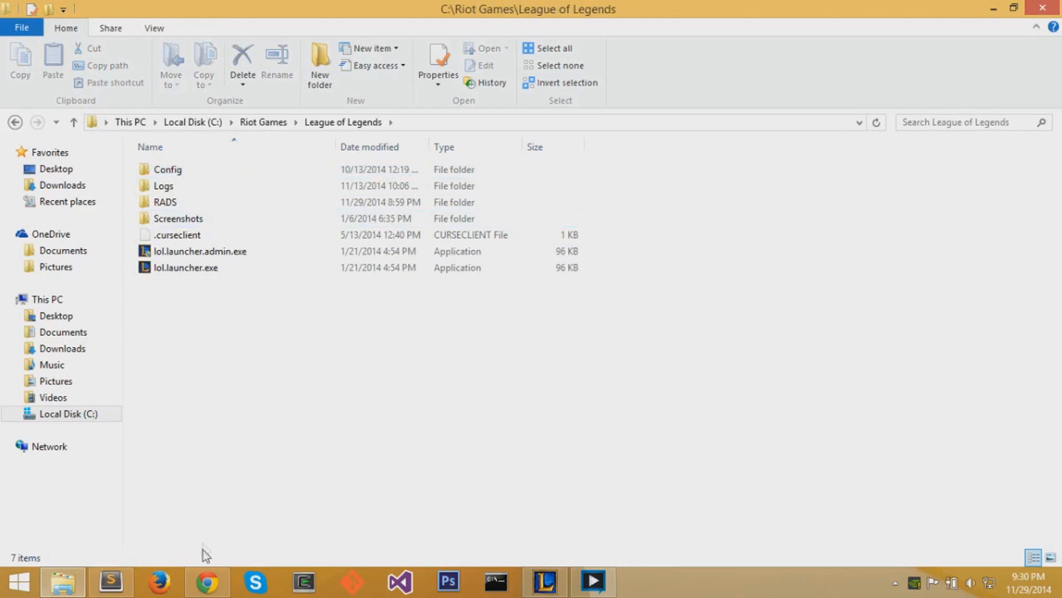
click(206, 582)
scroll(292, 337, up, 5)
scroll(292, 336, up, 2)
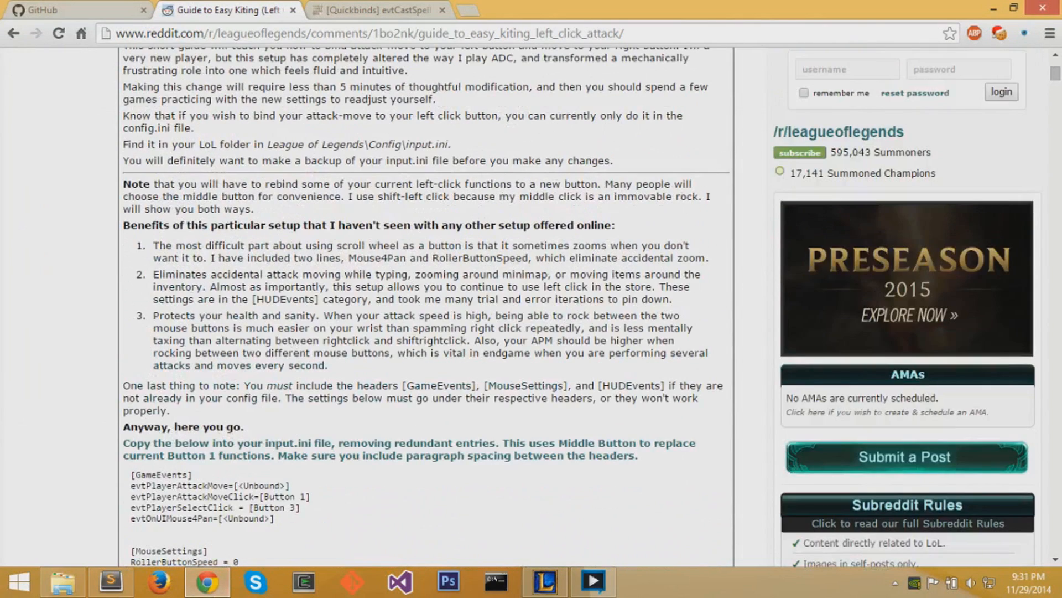
Open input.ini from the Config folder so its bindings appear in Notepad
click(63, 581)
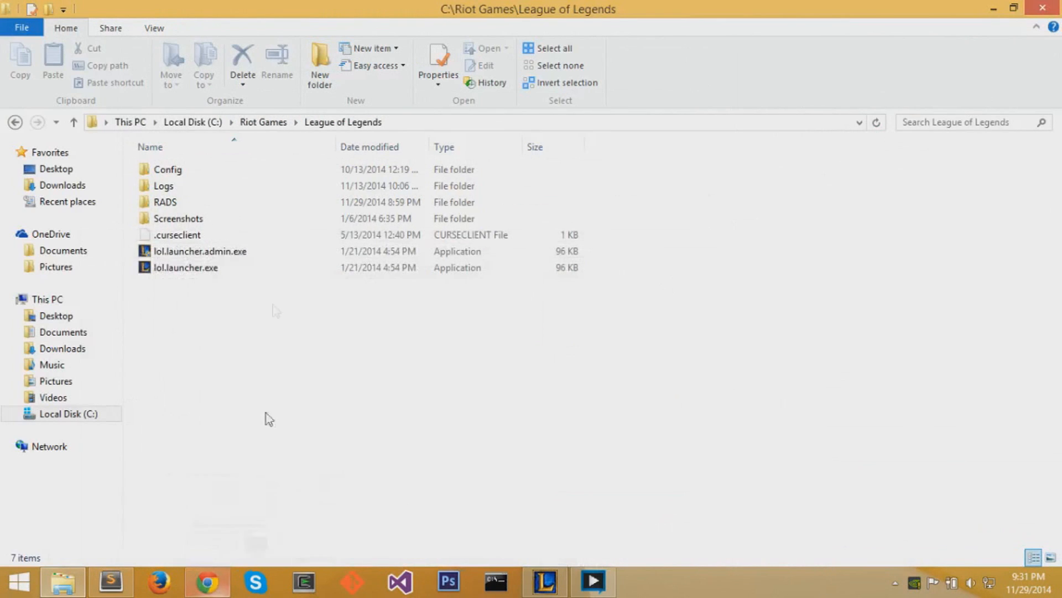
double_click(214, 174)
click(208, 202)
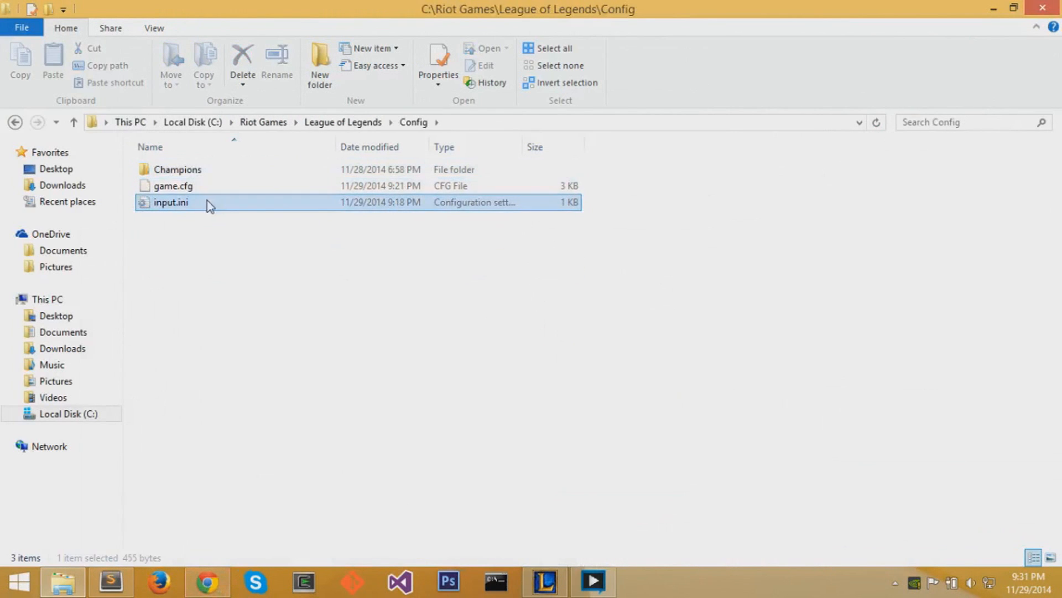
double_click(171, 203)
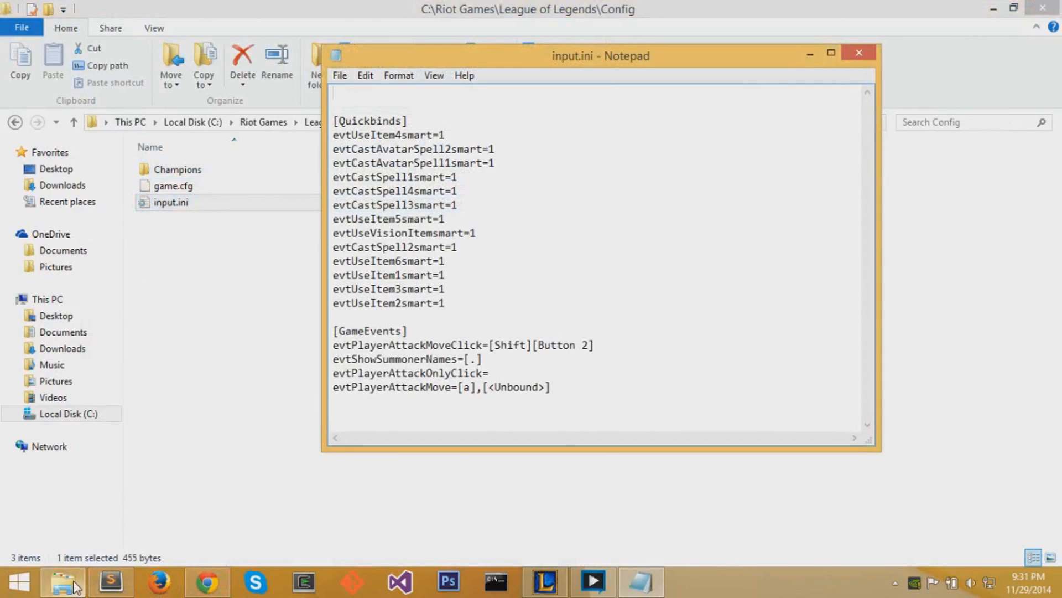
Copy the guide's GameEvents bindings and compare them with input.ini's current GameEvents section
click(207, 582)
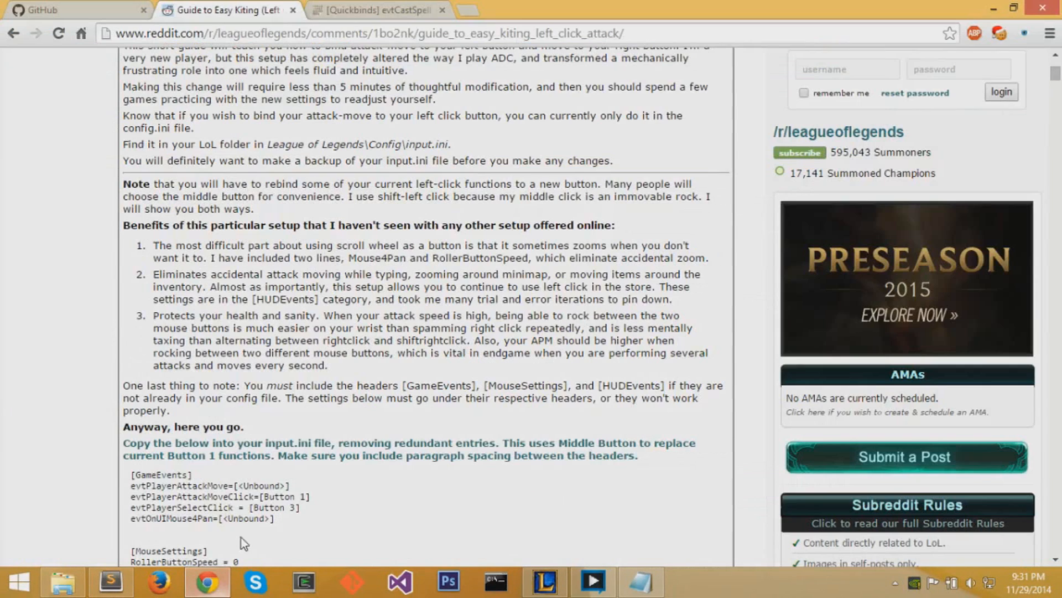
scroll(415, 332, down, 1)
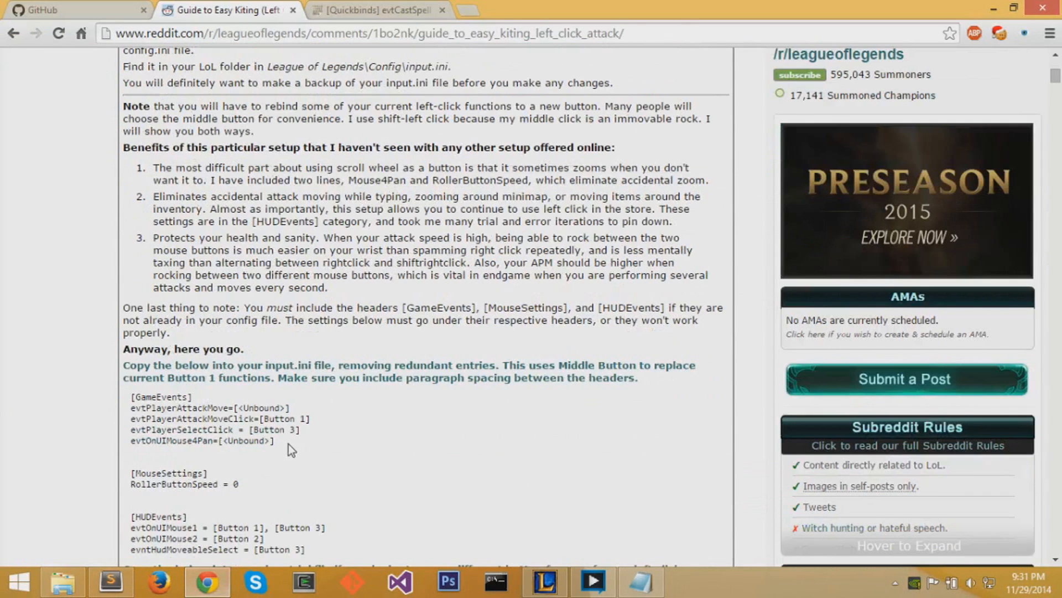
drag(290, 446, 129, 397)
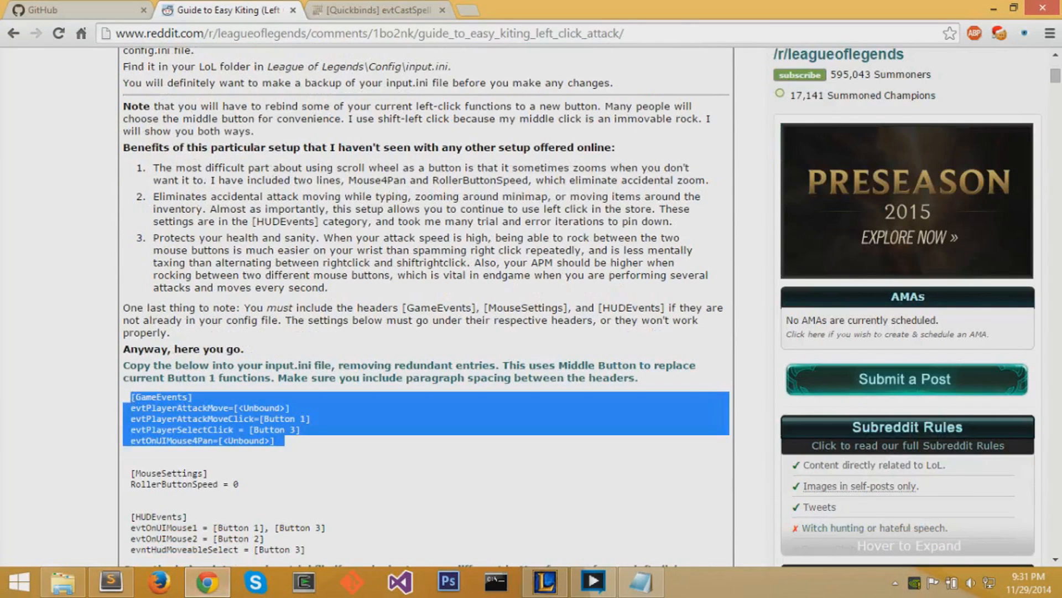
right_click(149, 406)
click(166, 416)
click(209, 584)
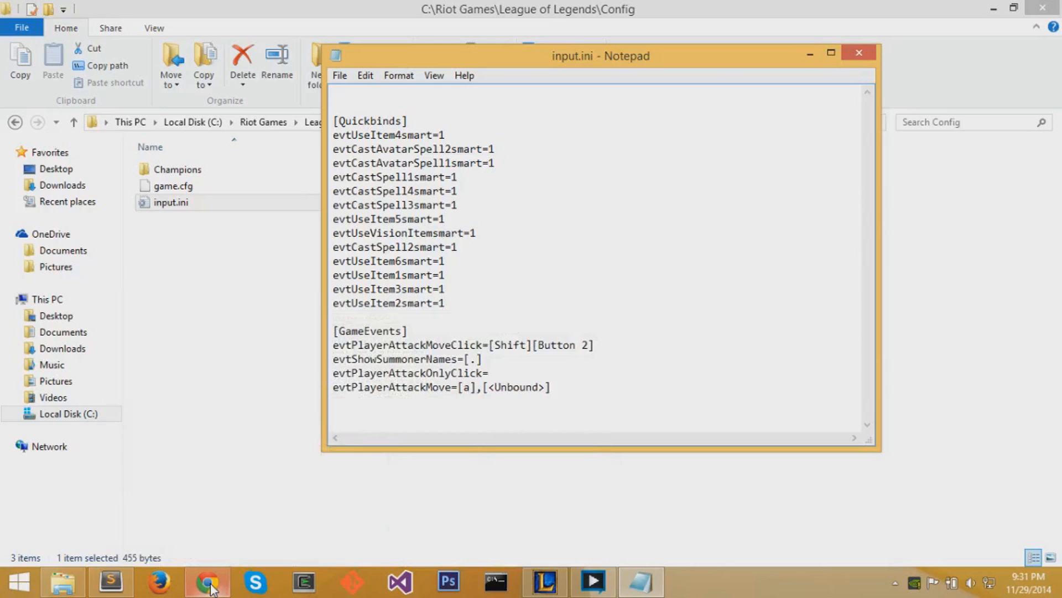
click(209, 583)
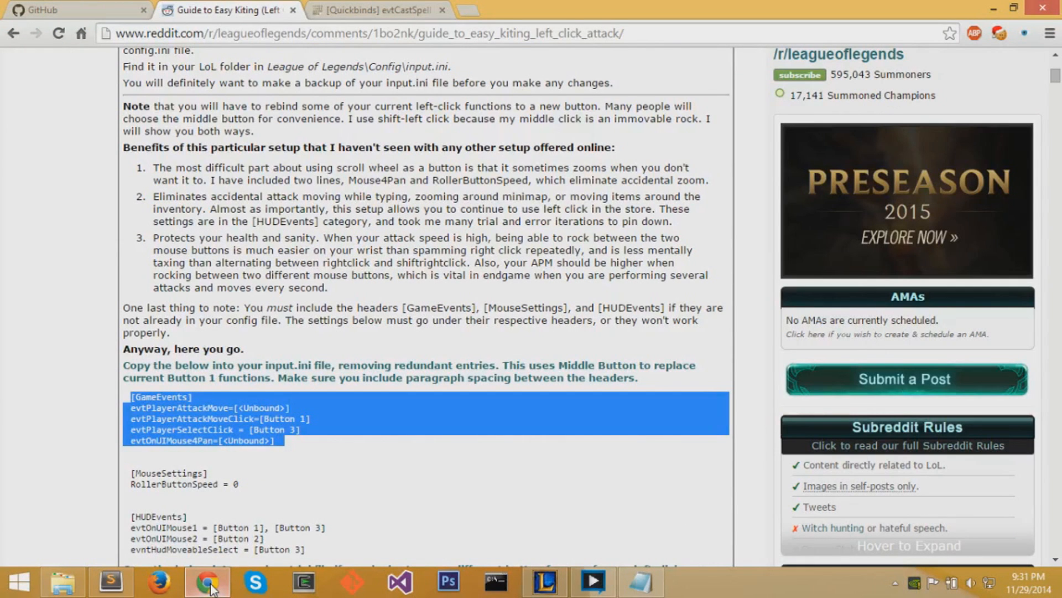
click(209, 584)
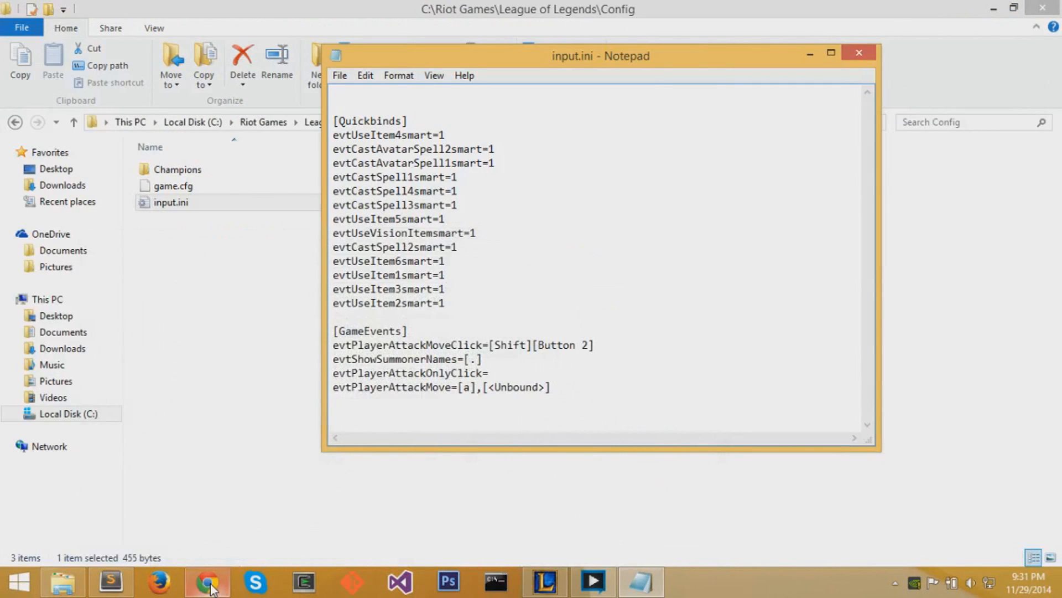
click(210, 584)
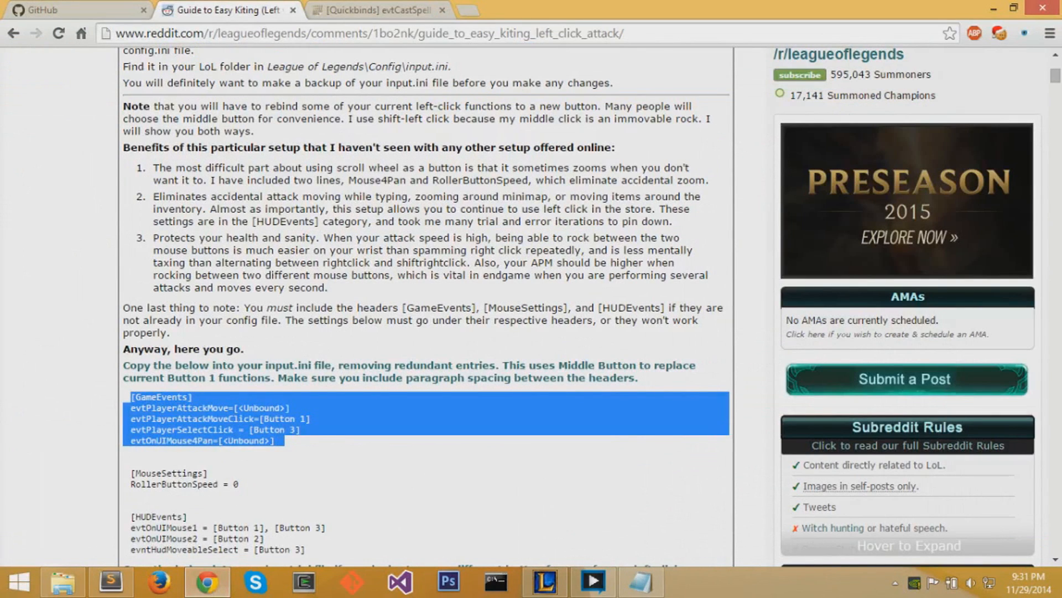
Copy only the four binding lines without the header and paste them under [GameEvents] in input.ini
mouse_move(284, 441)
mouse_down()
mouse_move(223, 441)
mouse_move(133, 407)
mouse_up()
right_click(133, 408)
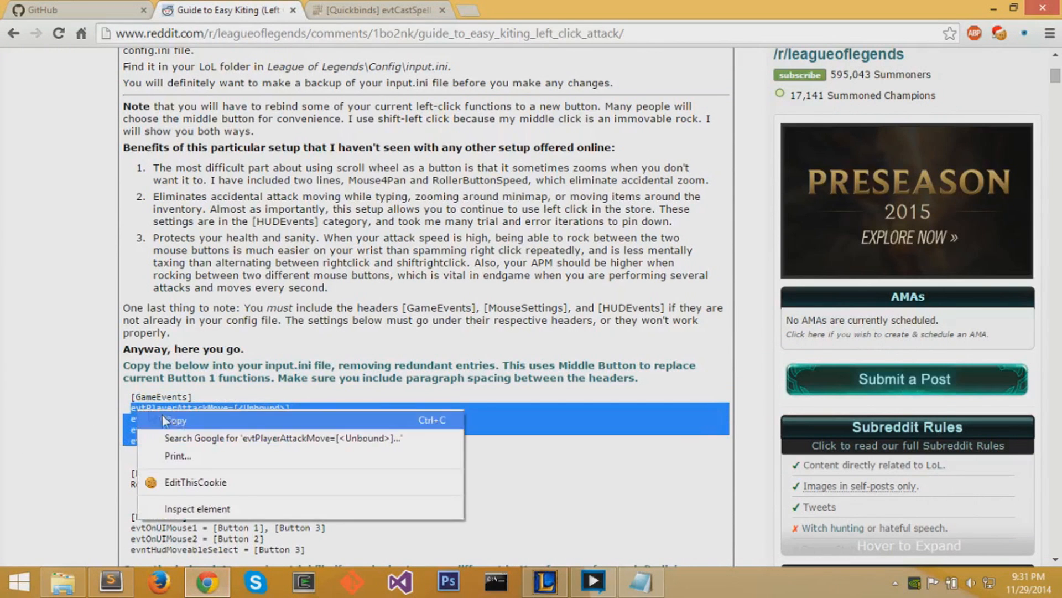
click(154, 419)
click(640, 584)
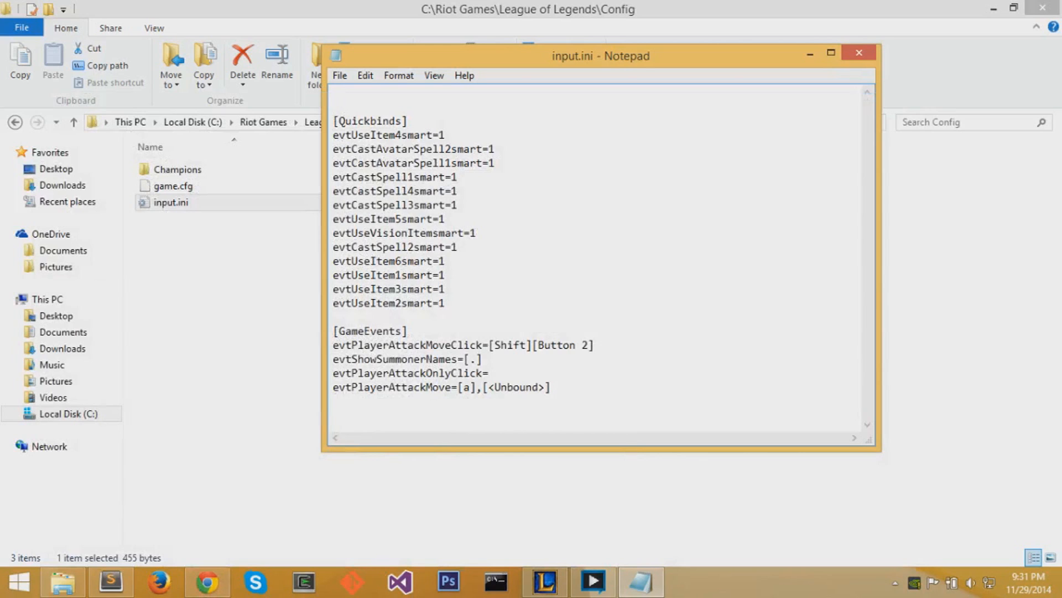
key(ctrl+v)
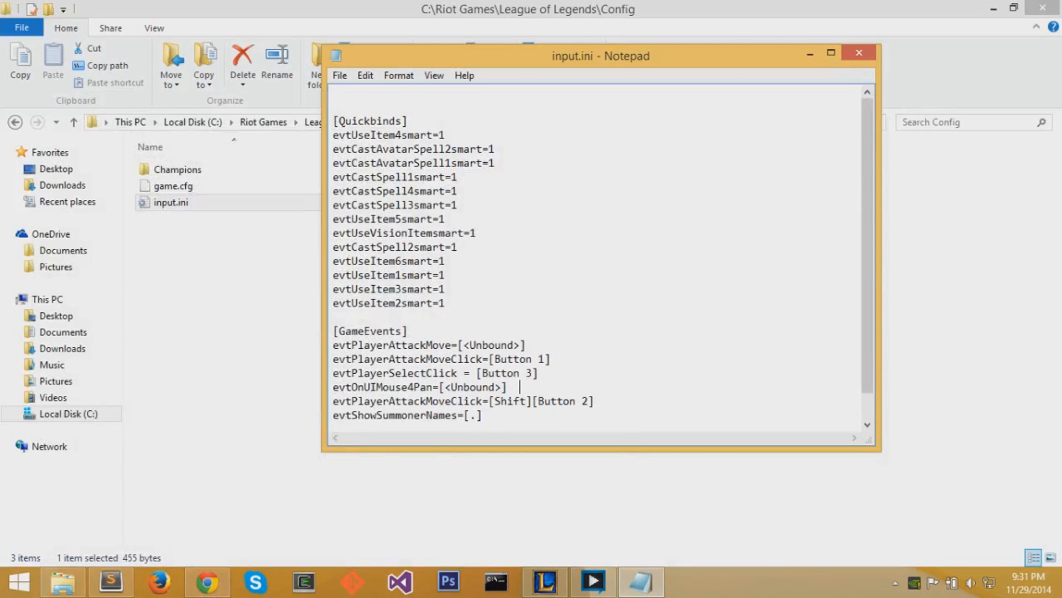
scroll(603, 249, down, 1)
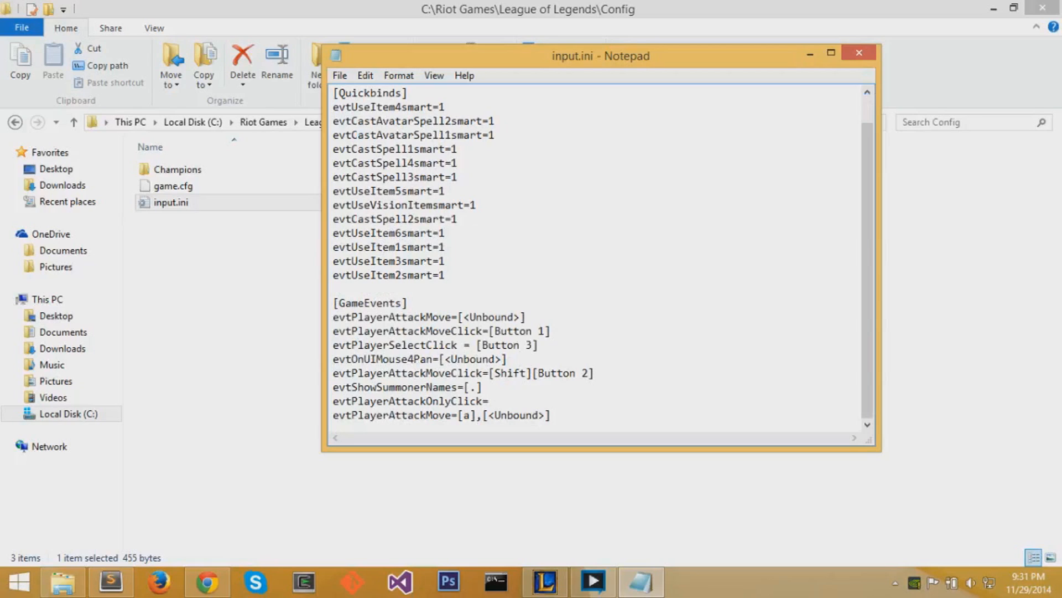
Delete the old evtPlayerAttackMove=[a] and Shift Button 2 attack-move lines and the leftover blank line
drag(552, 416, 332, 401)
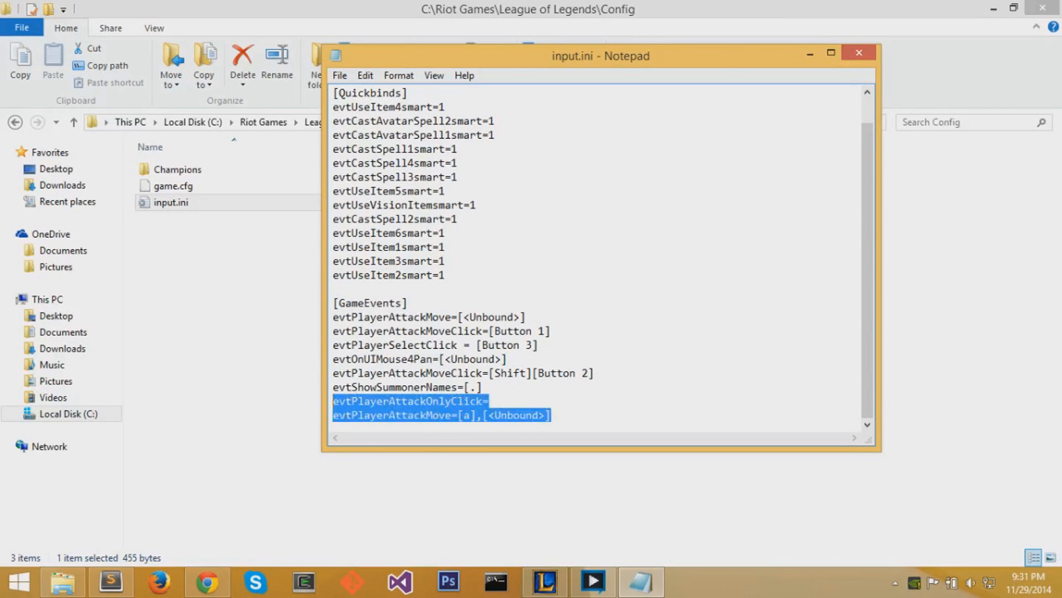
drag(333, 401, 333, 416)
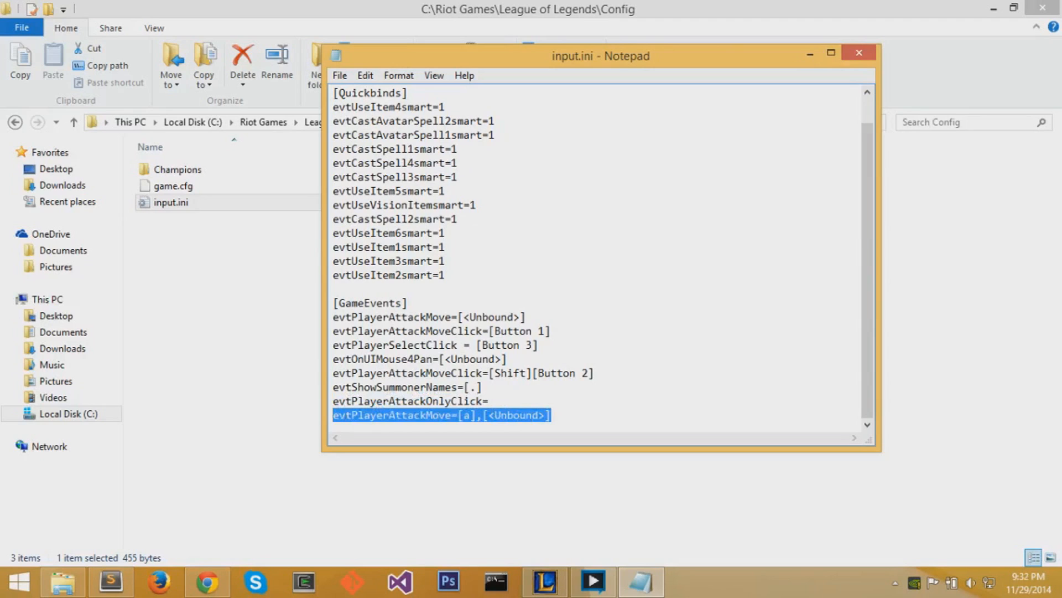
key(Delete)
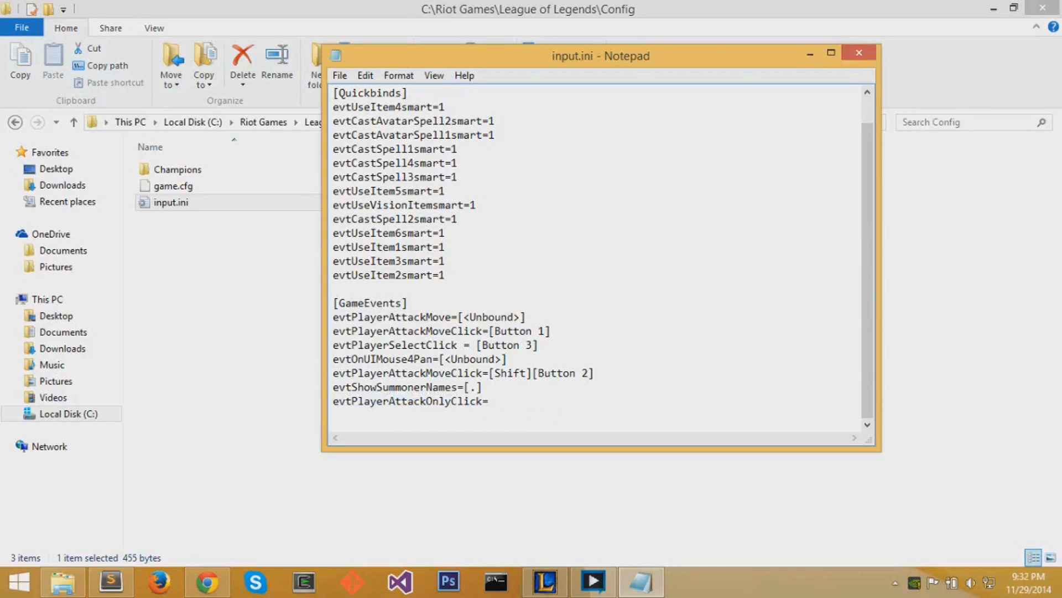
drag(594, 373, 334, 372)
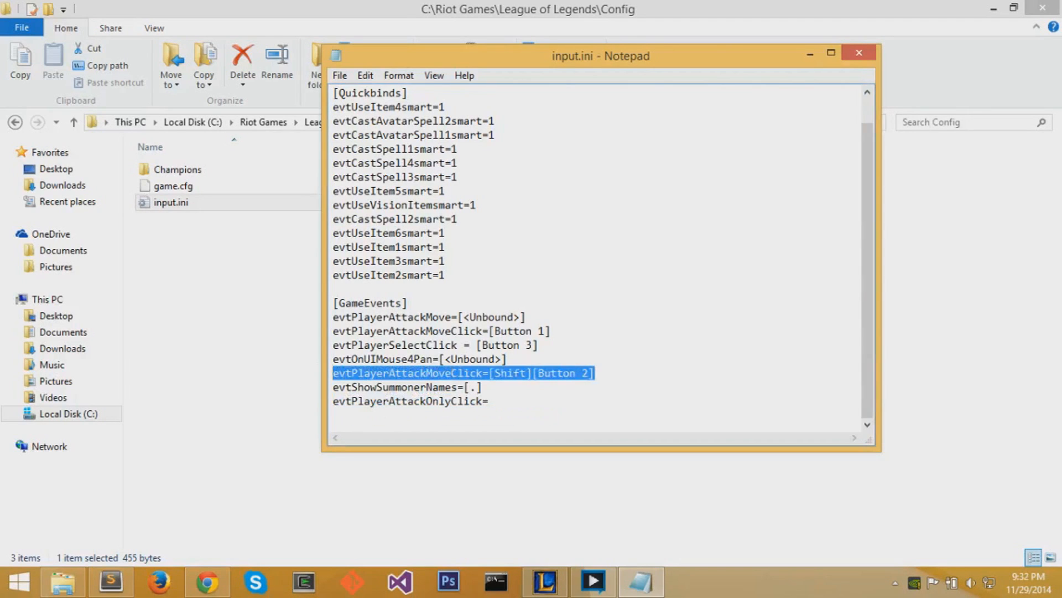
key(Delete)
key(BackSpace)
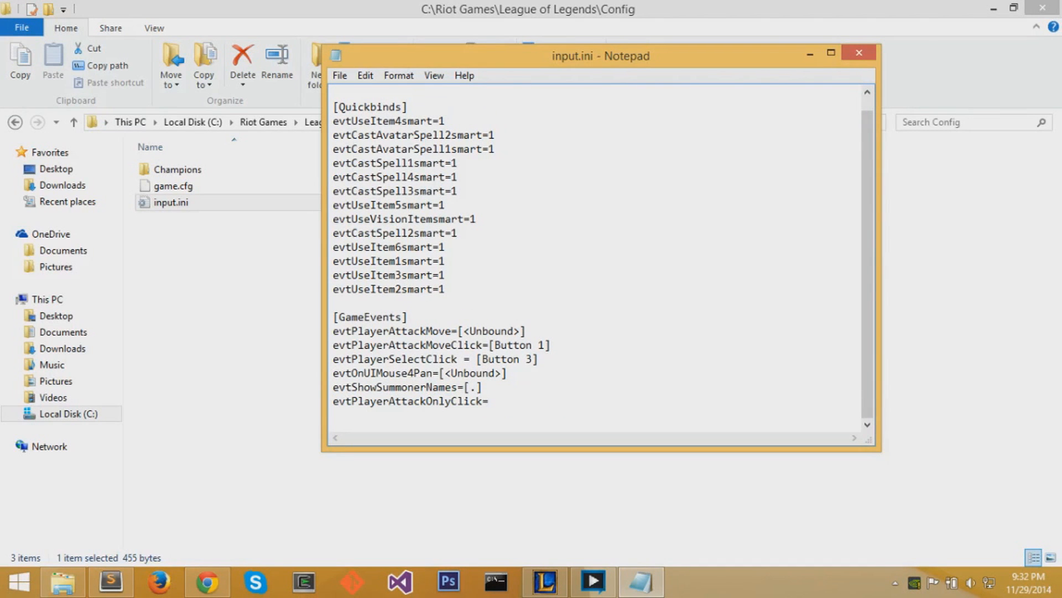
click(207, 581)
scroll(253, 325, down, 1)
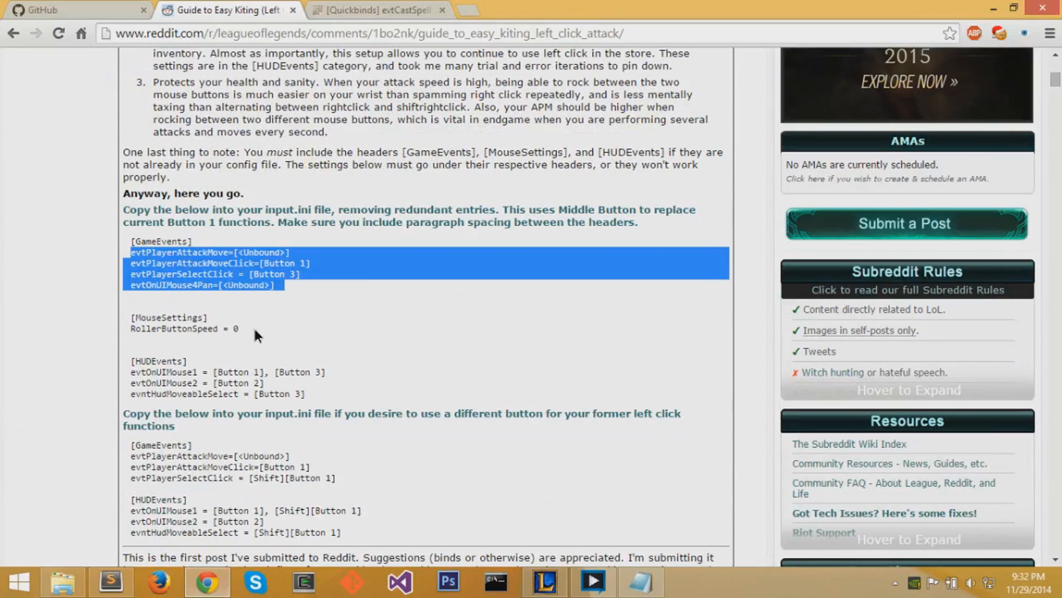
drag(249, 329, 130, 317)
Copy the [MouseSettings] lines with RollerButtonSpeed = 0 and paste them at the end of input.ini
right_click(163, 317)
click(186, 327)
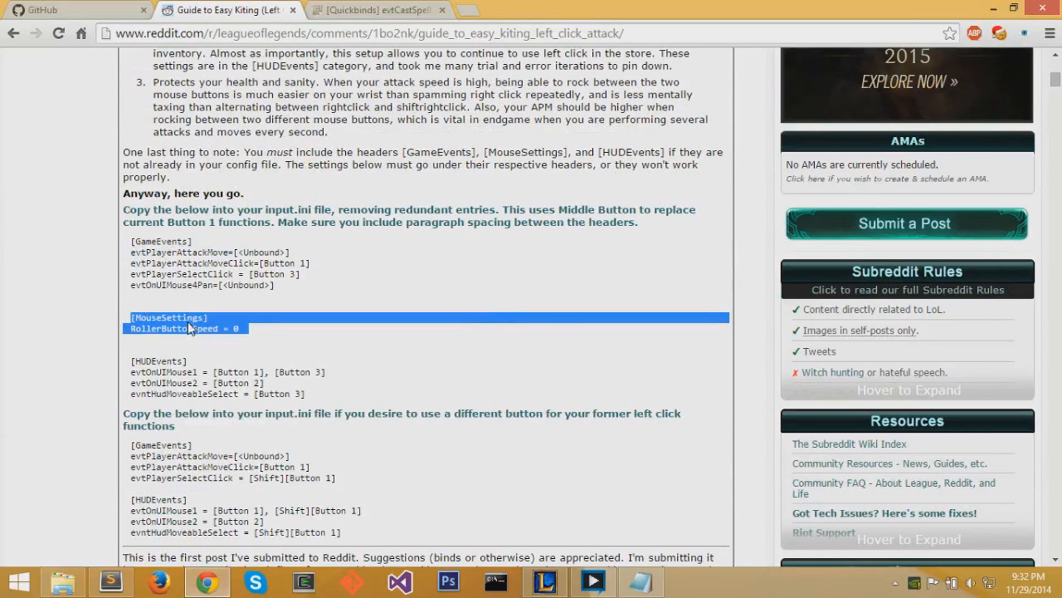
click(641, 581)
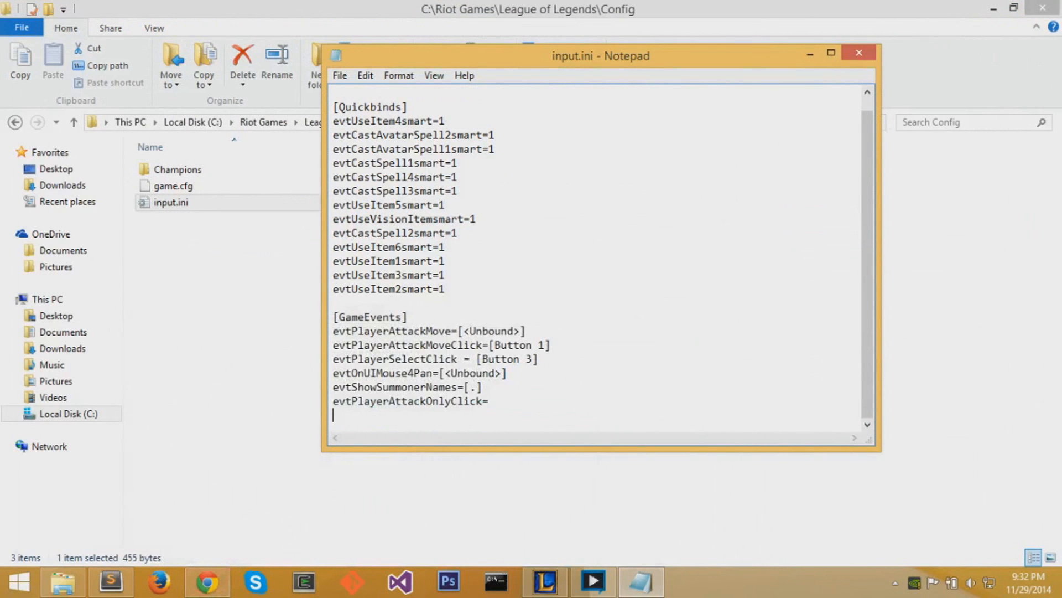
key(Return)
key(ctrl+v)
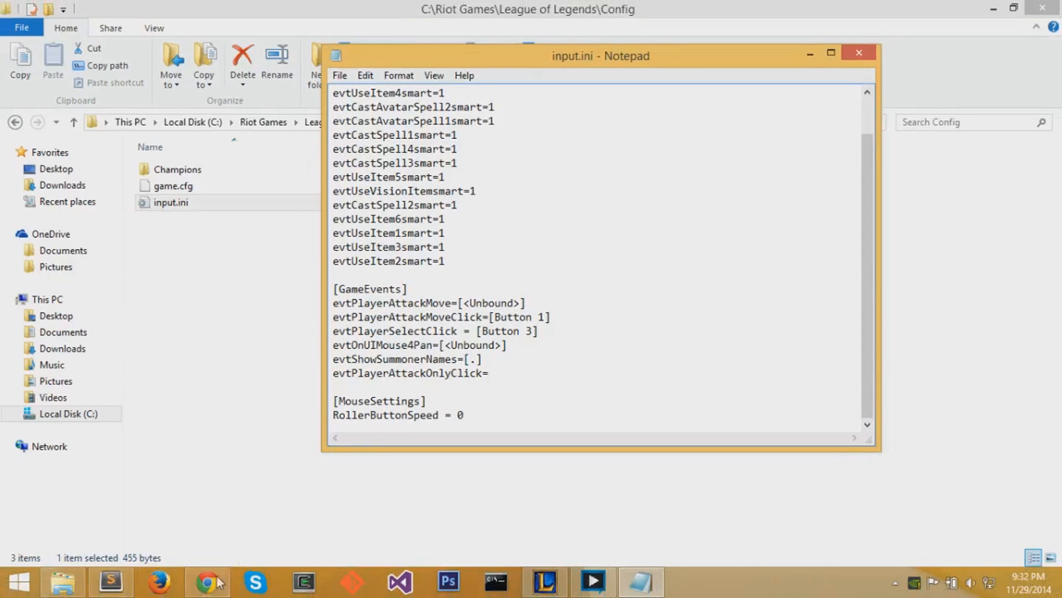
Copy the guide's [HUDEvents] block with its three mouse bindings and paste it below MouseSettings in input.ini
click(207, 581)
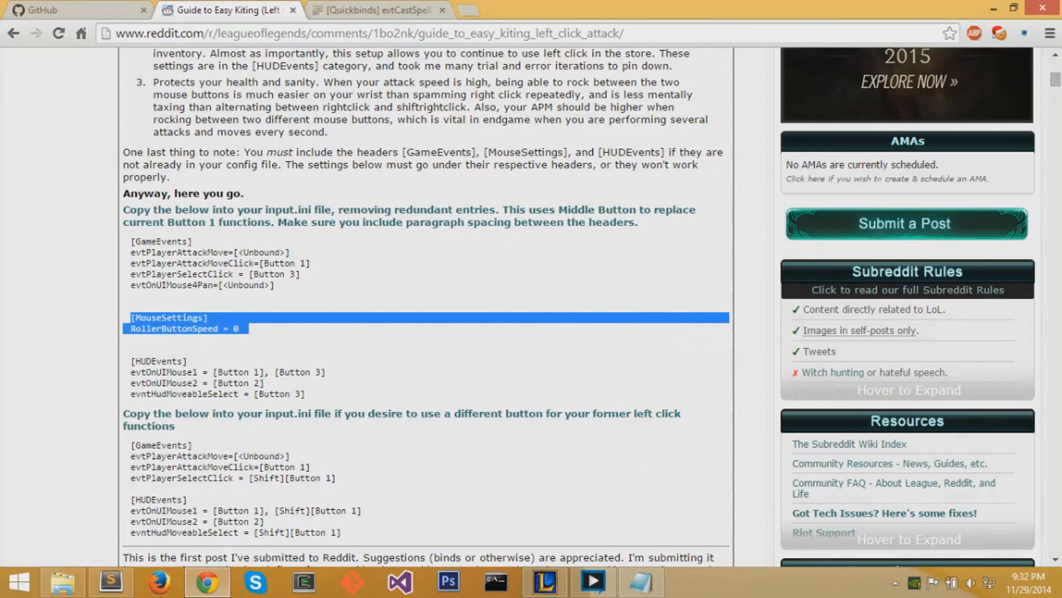
drag(307, 394, 130, 360)
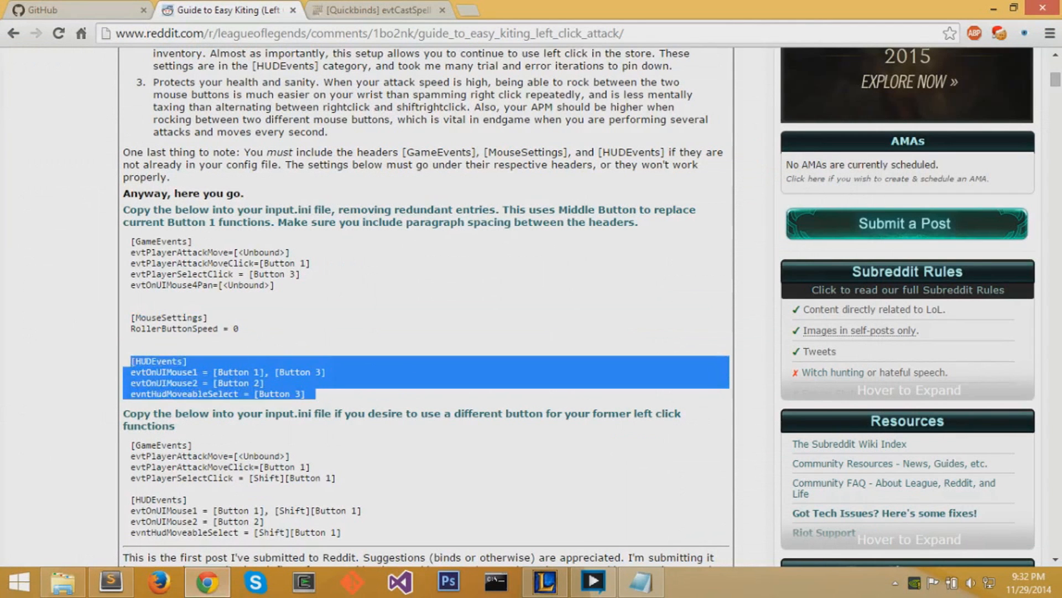
right_click(166, 359)
click(179, 368)
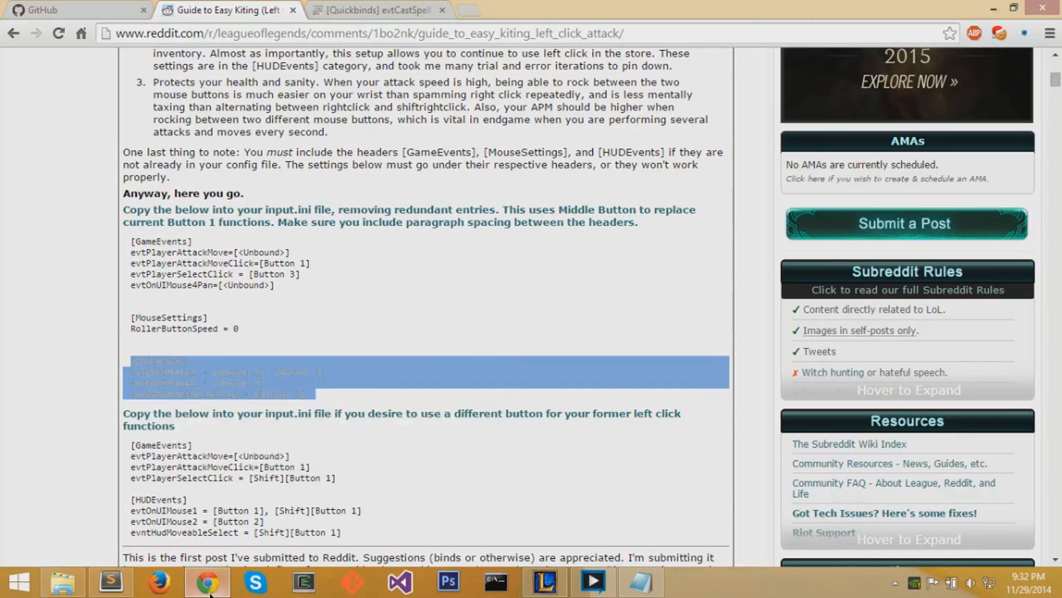
click(640, 581)
key(Up)
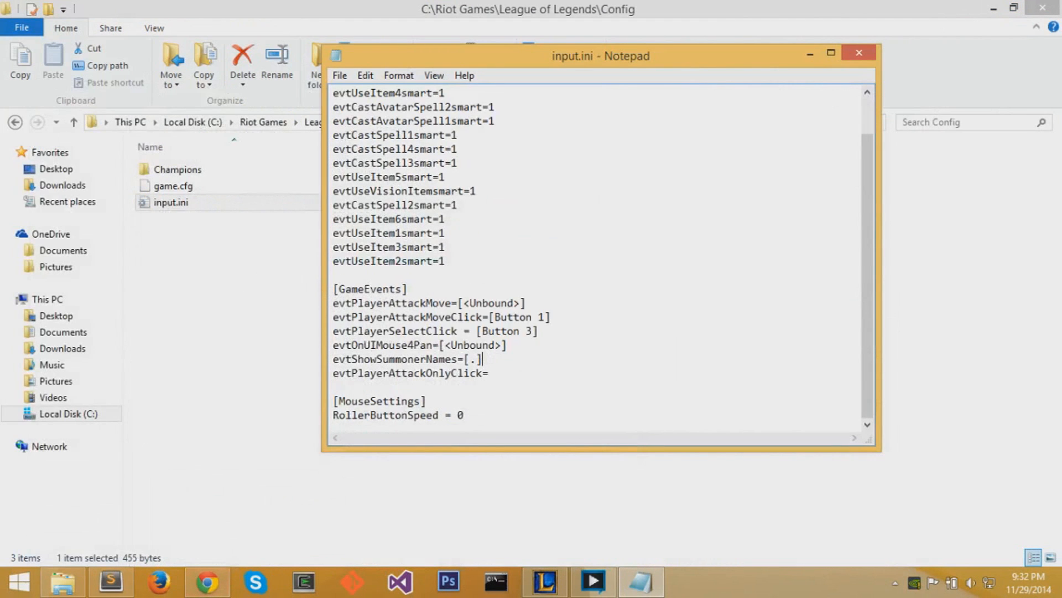
key(Return)
key(Return)
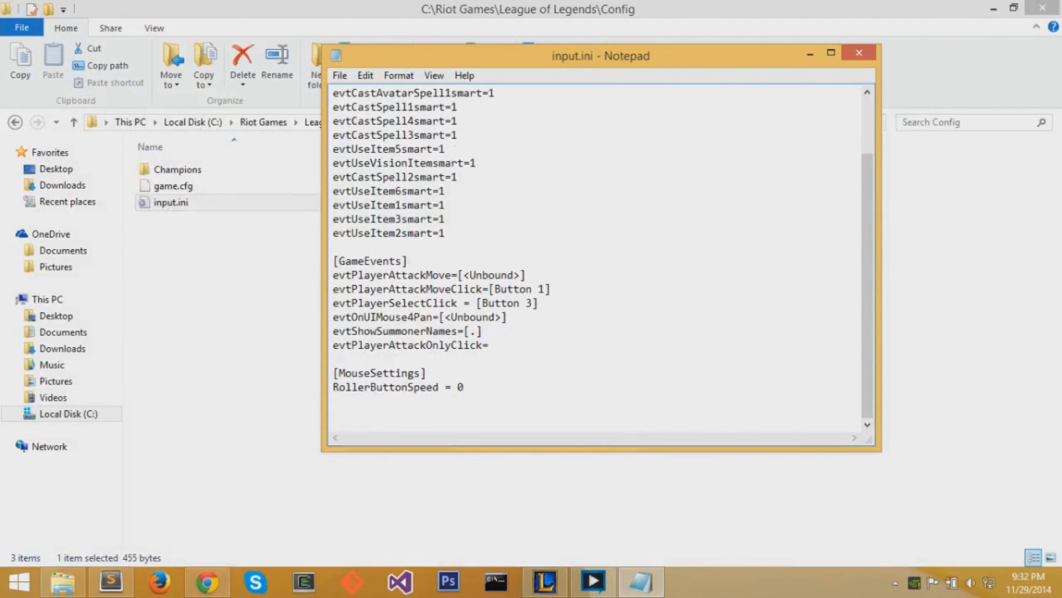
key(ctrl+v)
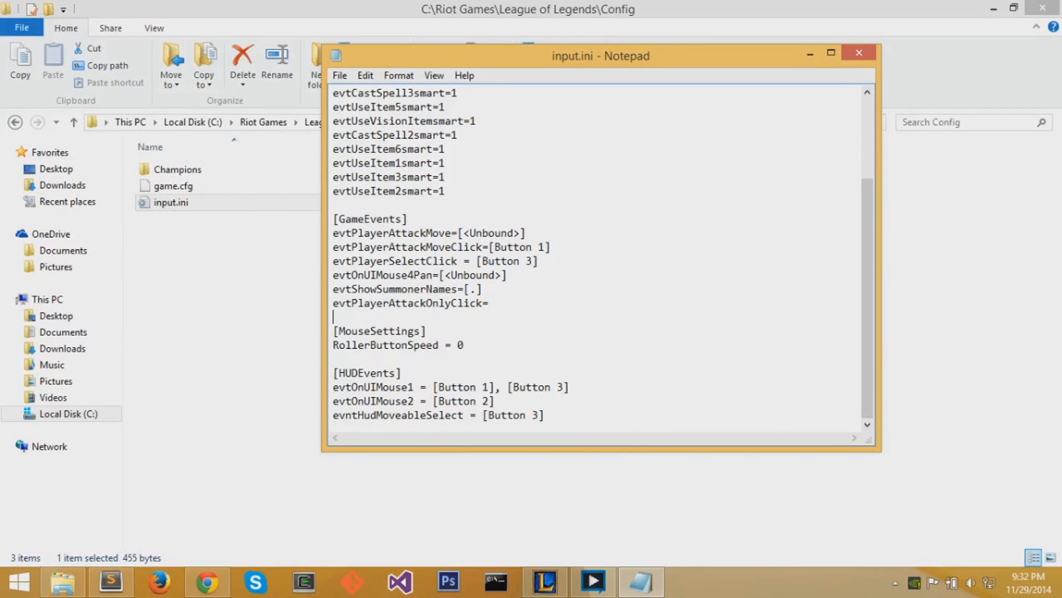
Compare the reddit HUDEvents block against input.ini, close Notepad and switch to the game's champion select
click(207, 581)
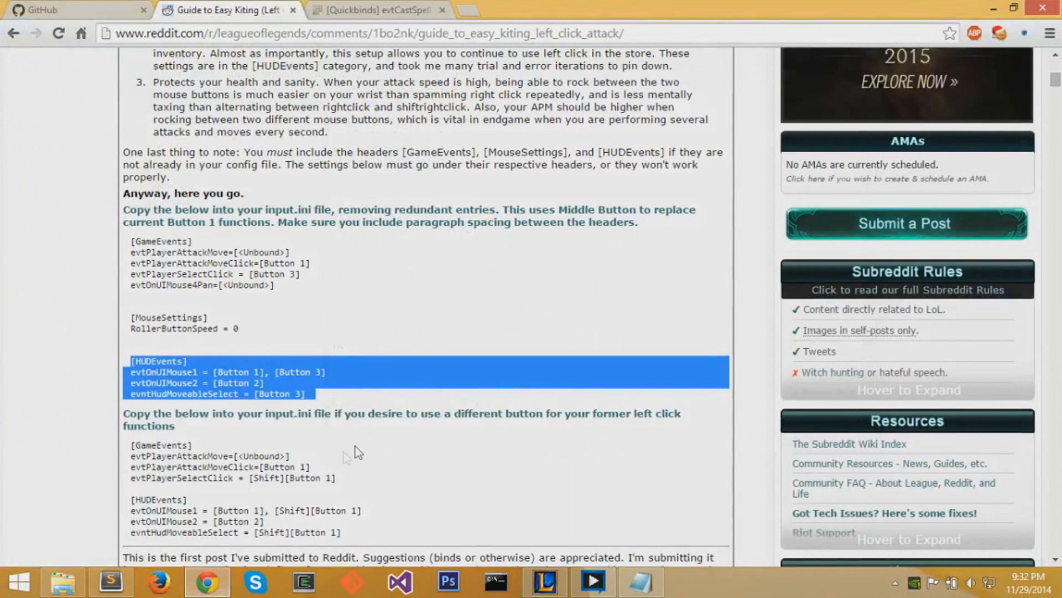
click(361, 442)
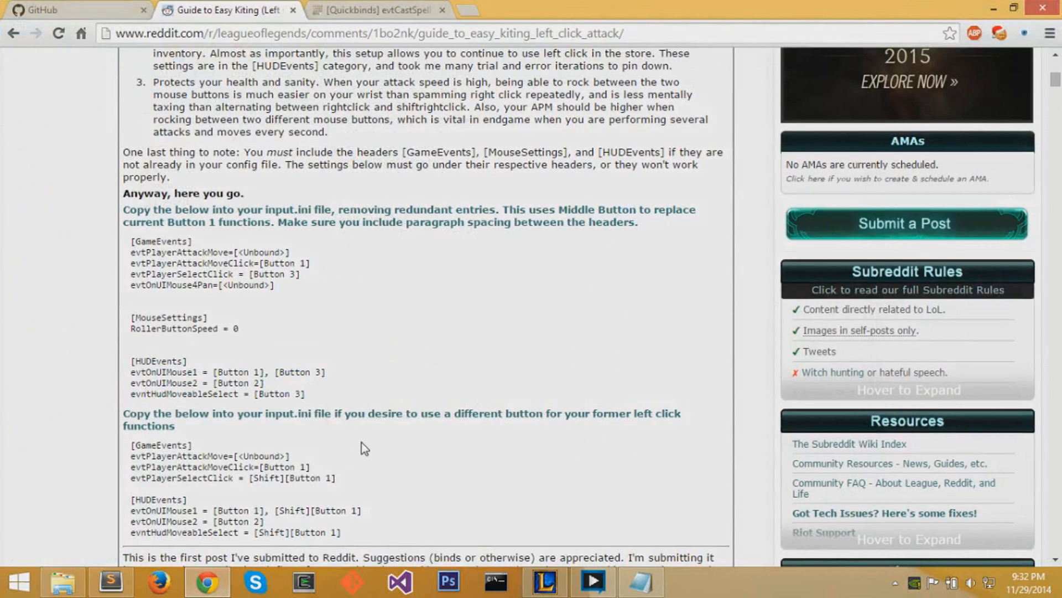
click(322, 33)
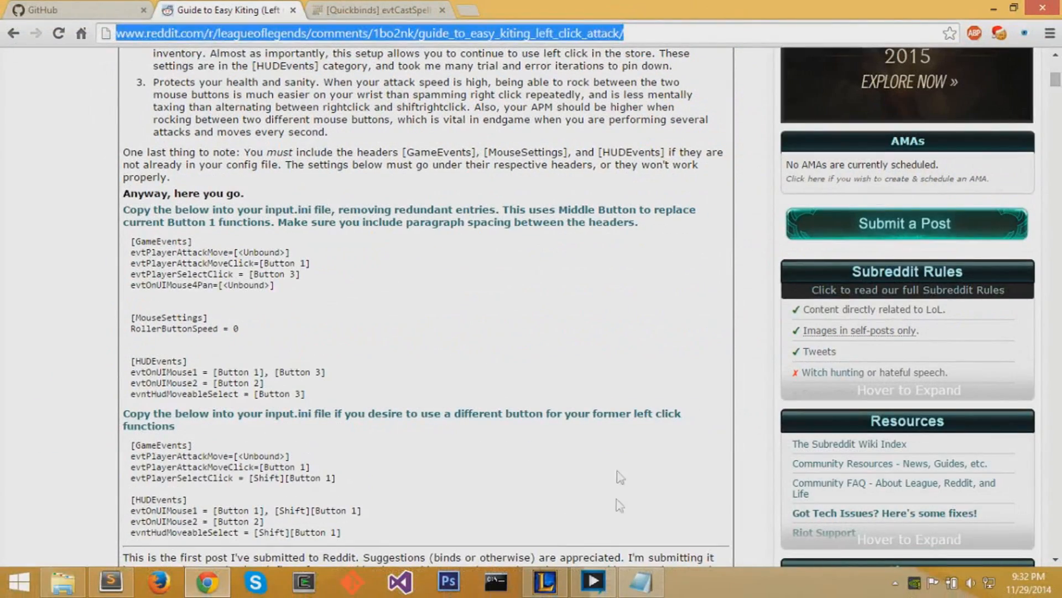
click(600, 401)
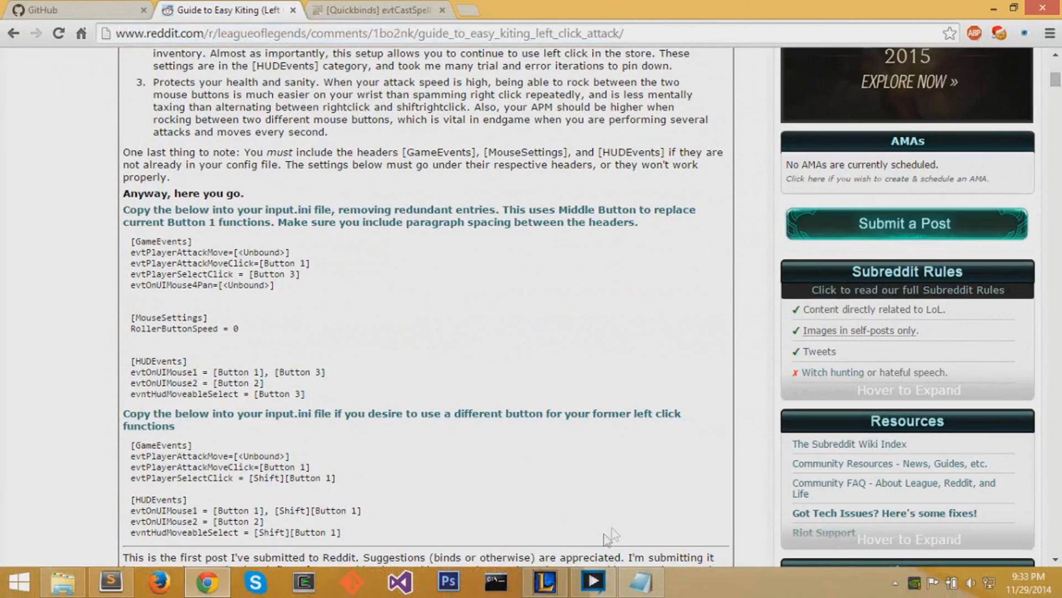
click(641, 581)
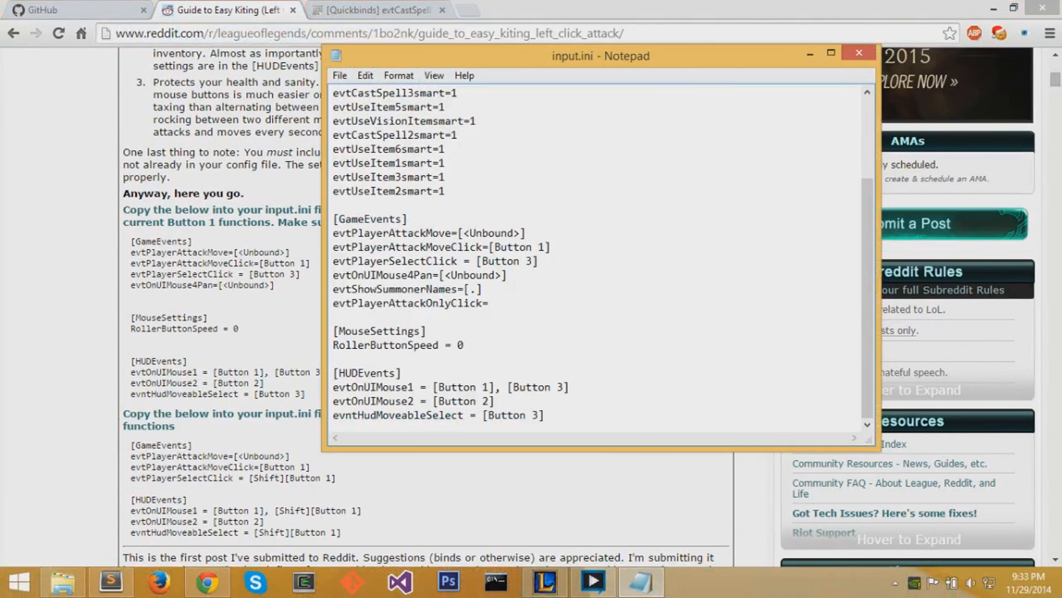
click(860, 55)
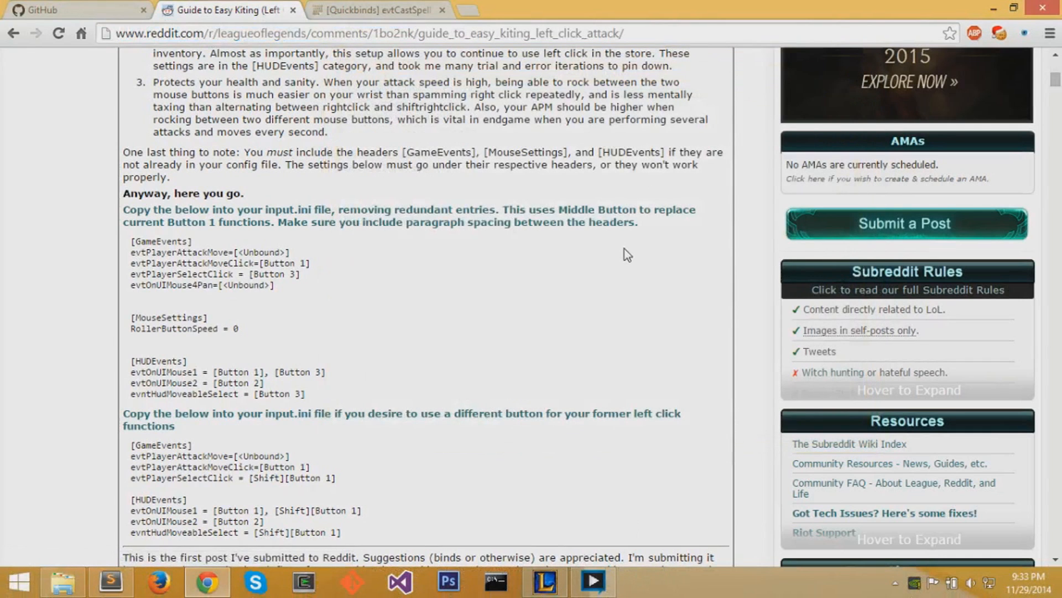
key(alt+Tab)
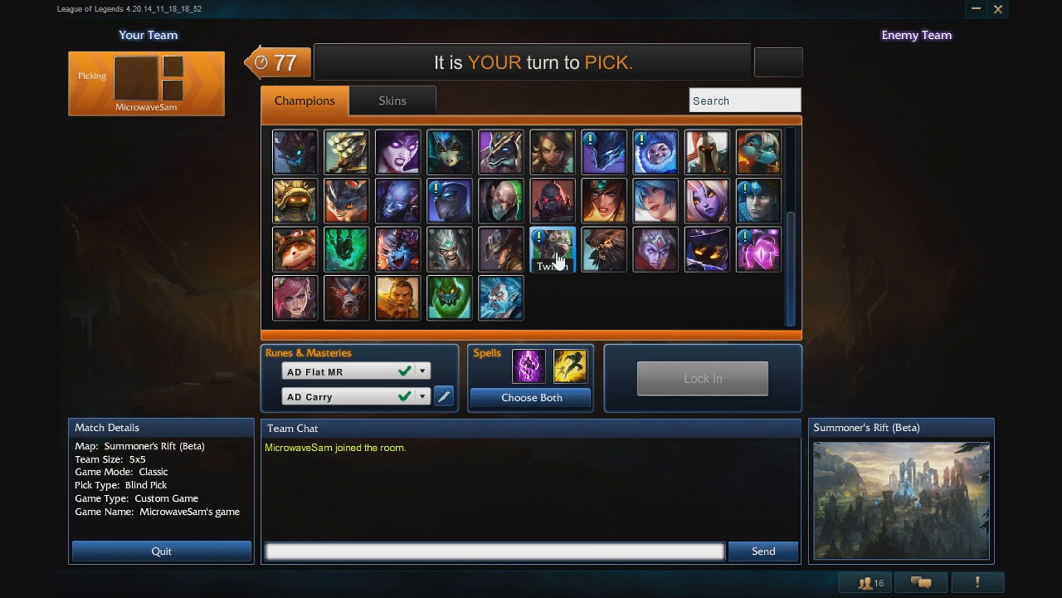
Lock in Twitch for the custom game, then in base open the item shop
click(552, 250)
click(690, 384)
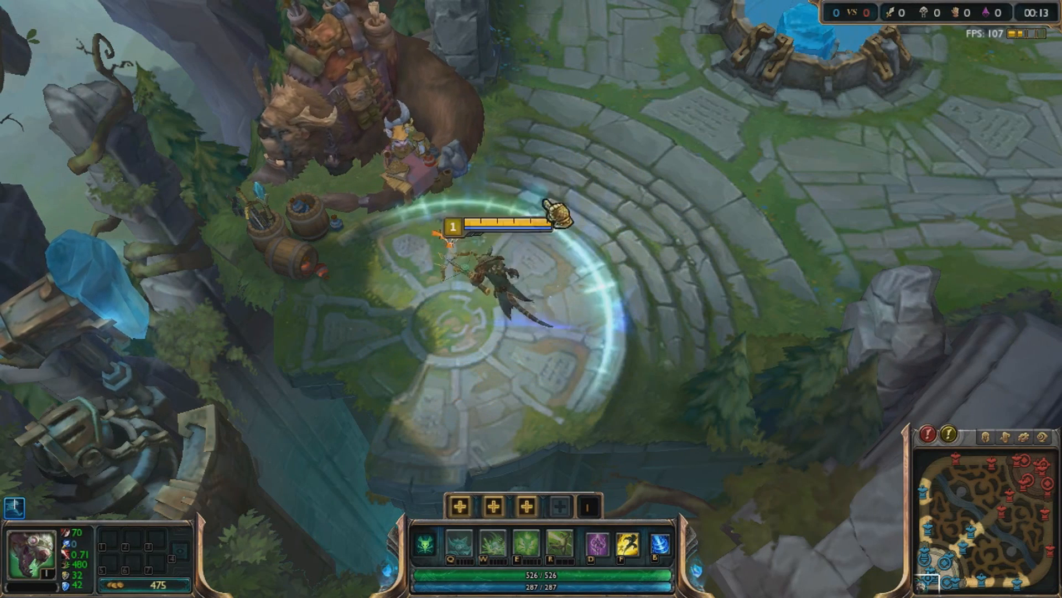
right_click(646, 196)
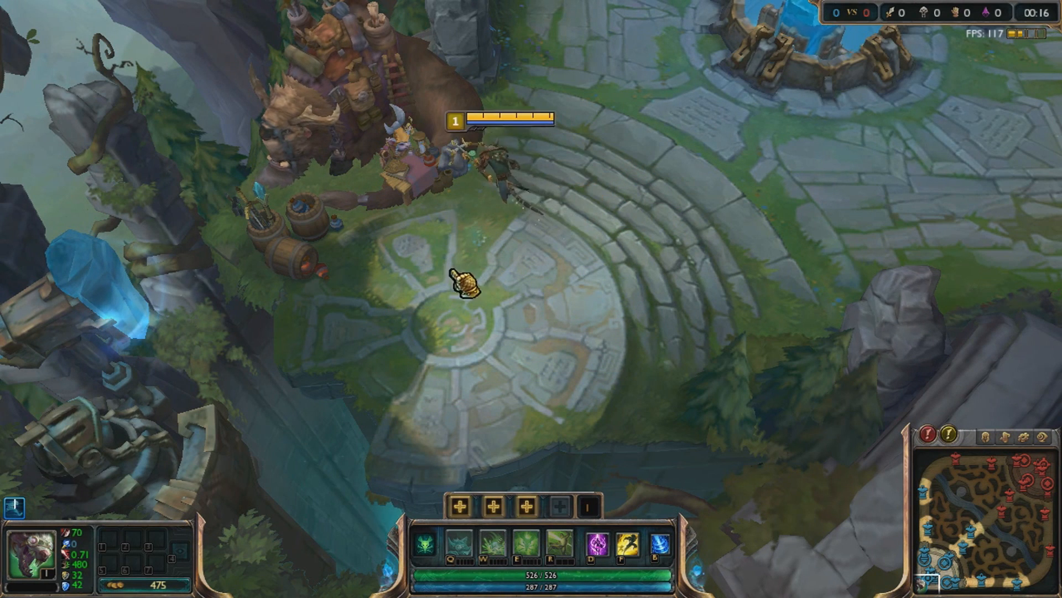
key(p)
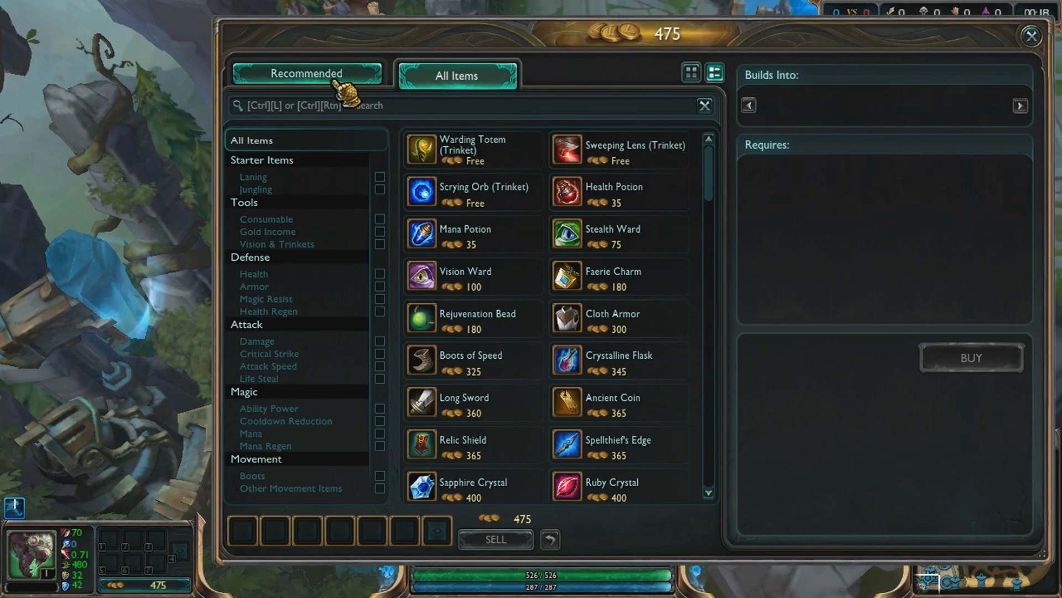
mouse_move(465, 149)
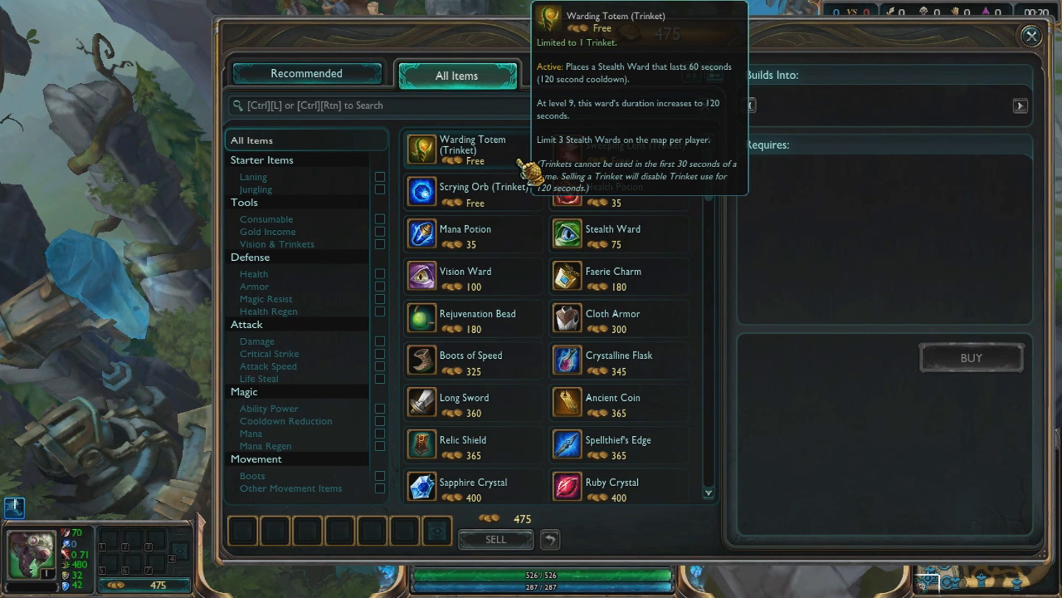
Buy a Warding Totem, then Doran's Blade and a Health Potion from the Recommended items
double_click(473, 148)
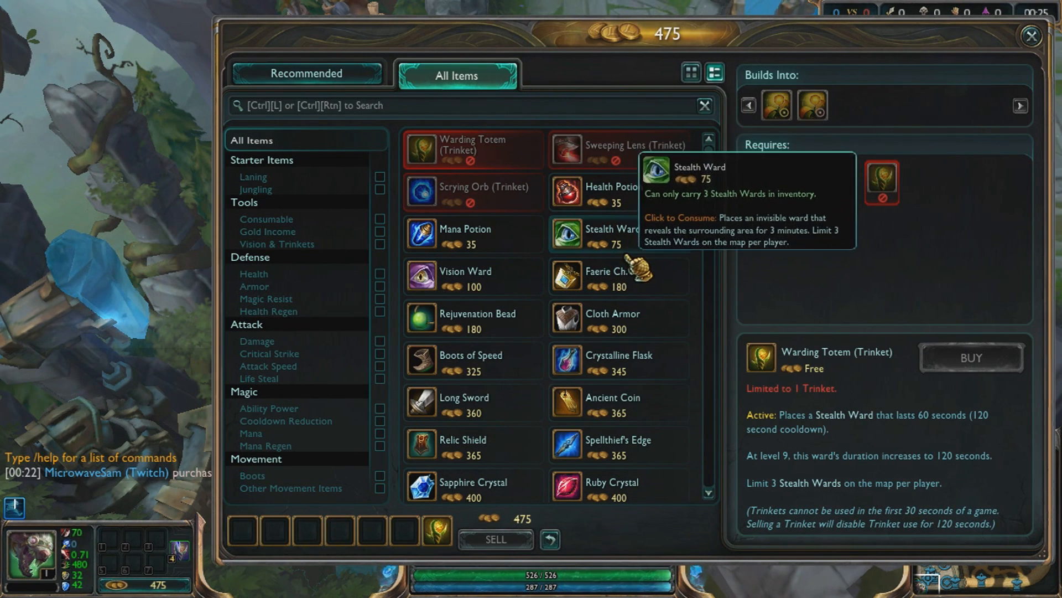
scroll(714, 183, down, 5)
scroll(664, 233, up, 5)
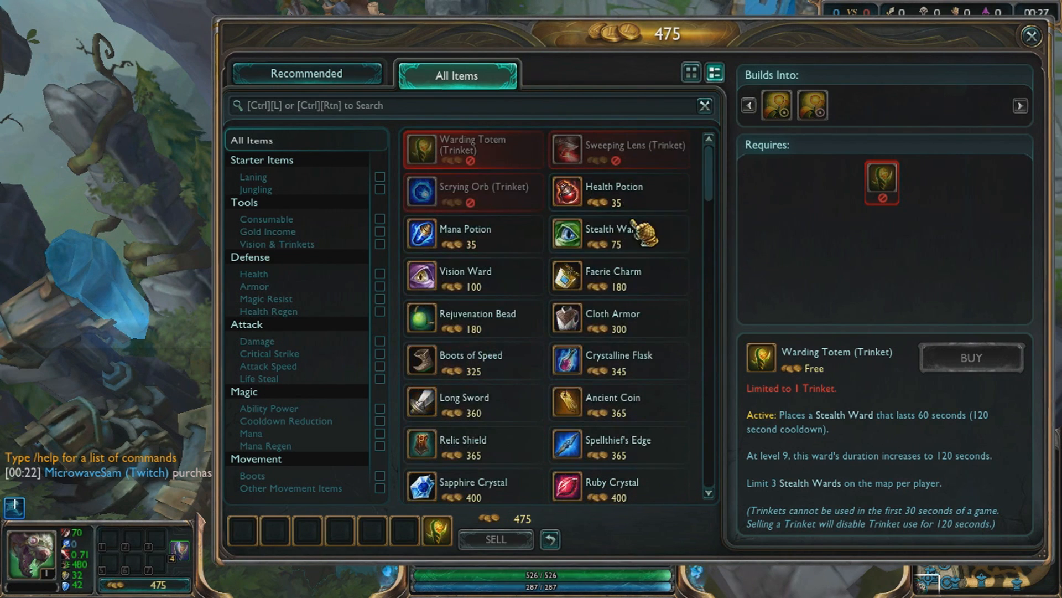
click(306, 73)
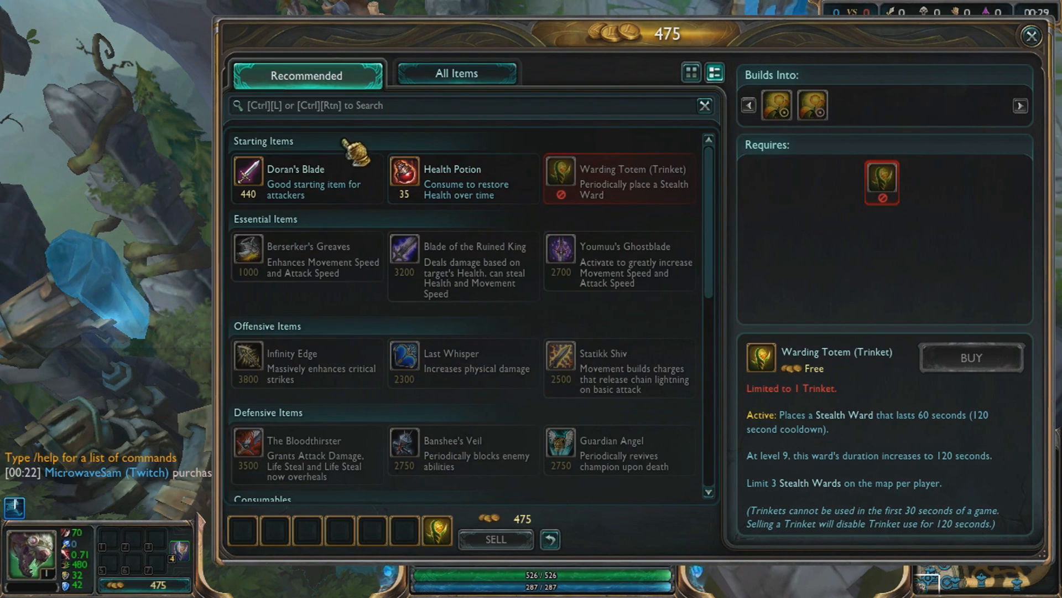
double_click(307, 178)
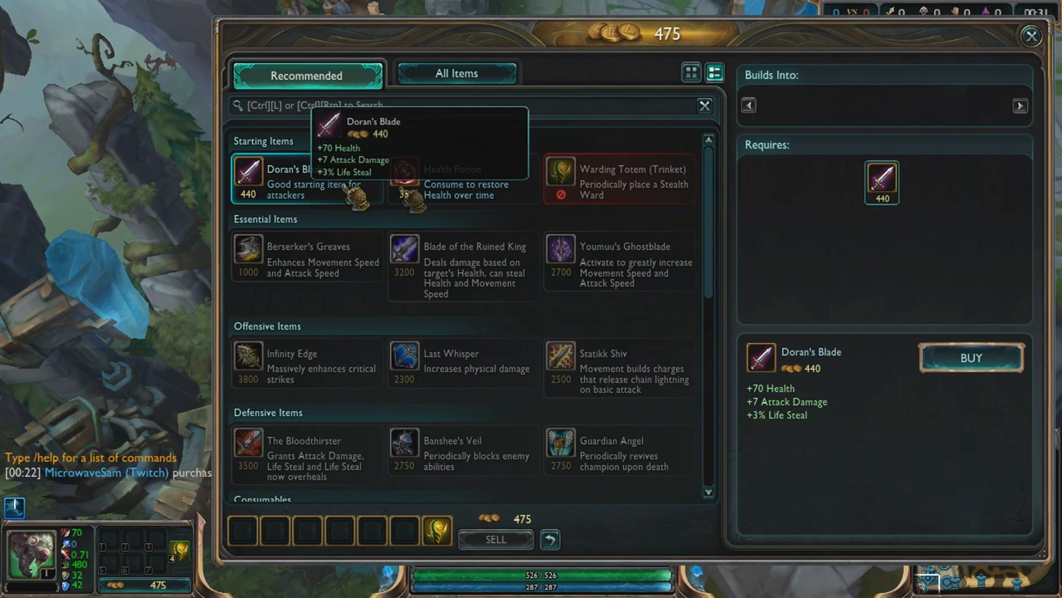
double_click(461, 179)
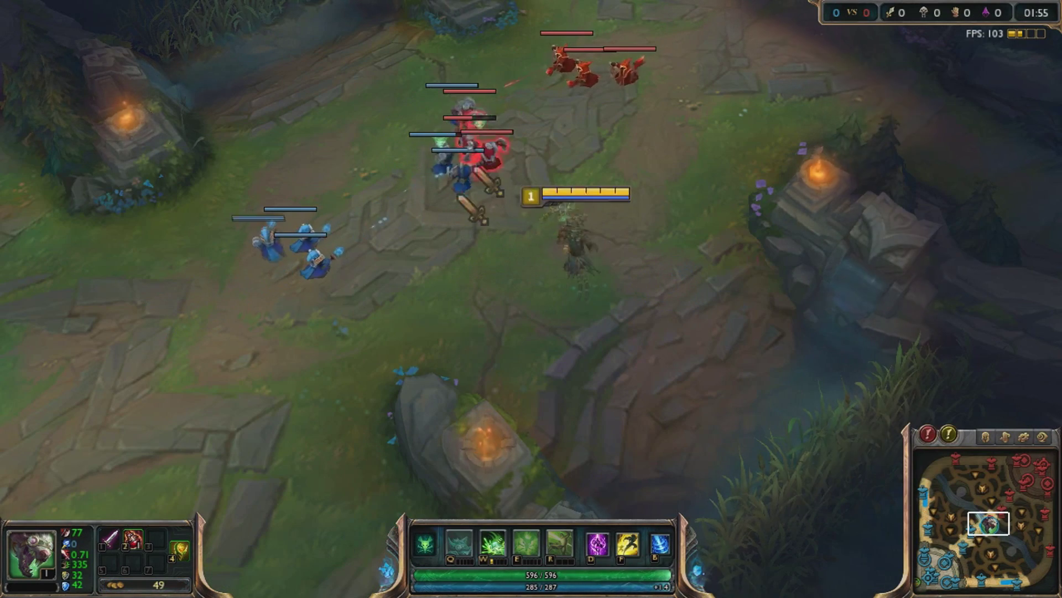
Right-click the ground to walk Twitch out from the fountain toward lane
right_click(356, 319)
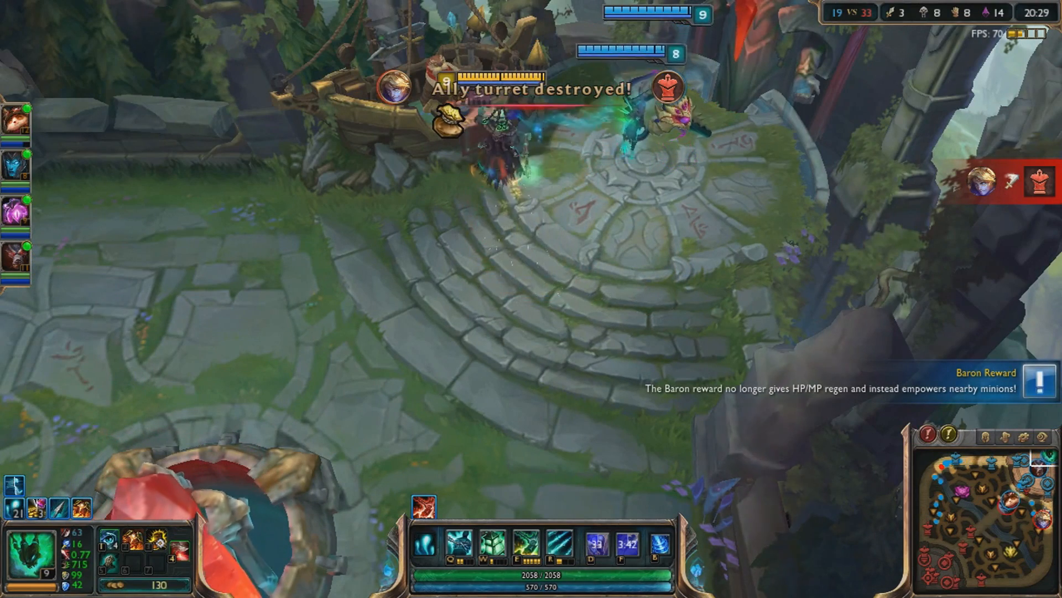
click(452, 106)
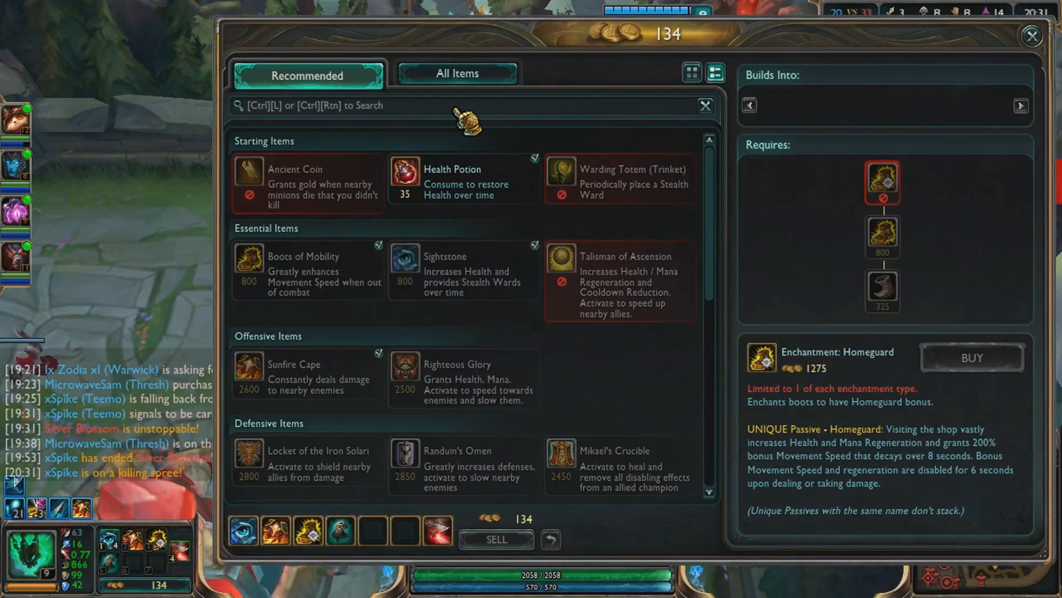
click(316, 273)
click(465, 275)
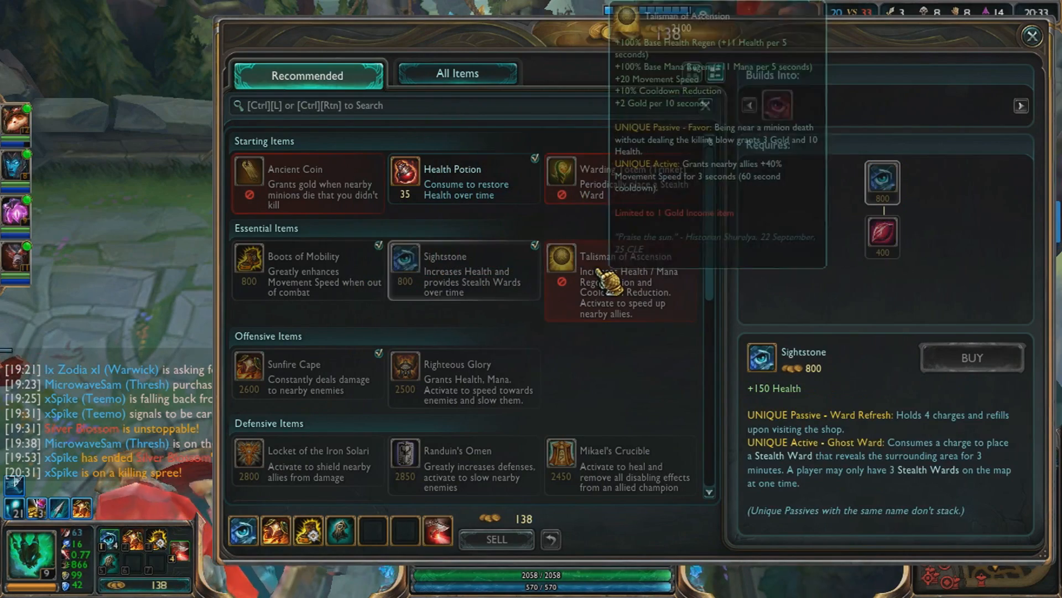
click(622, 282)
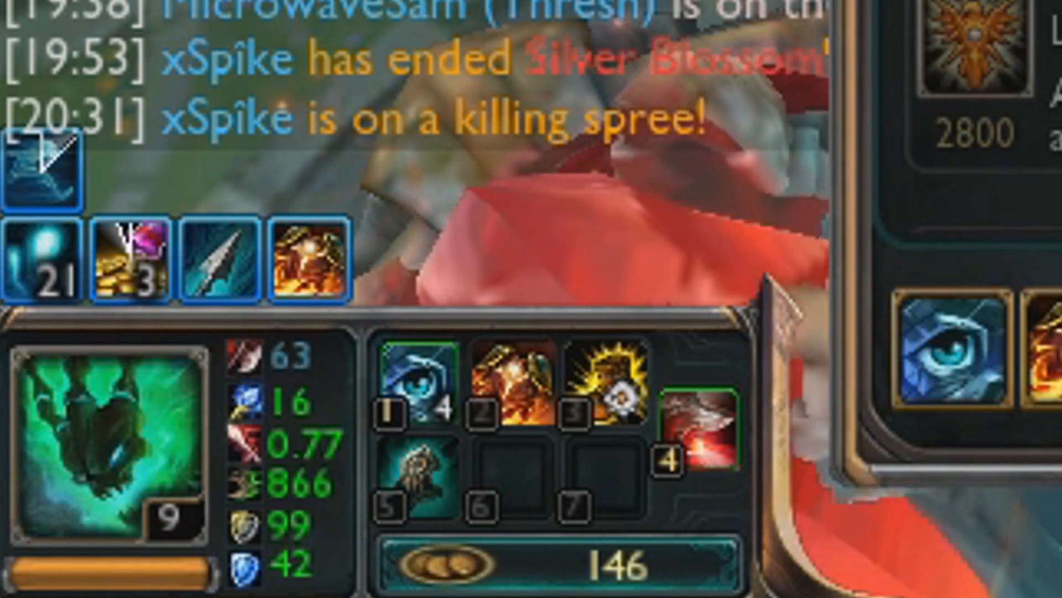
key(Escape)
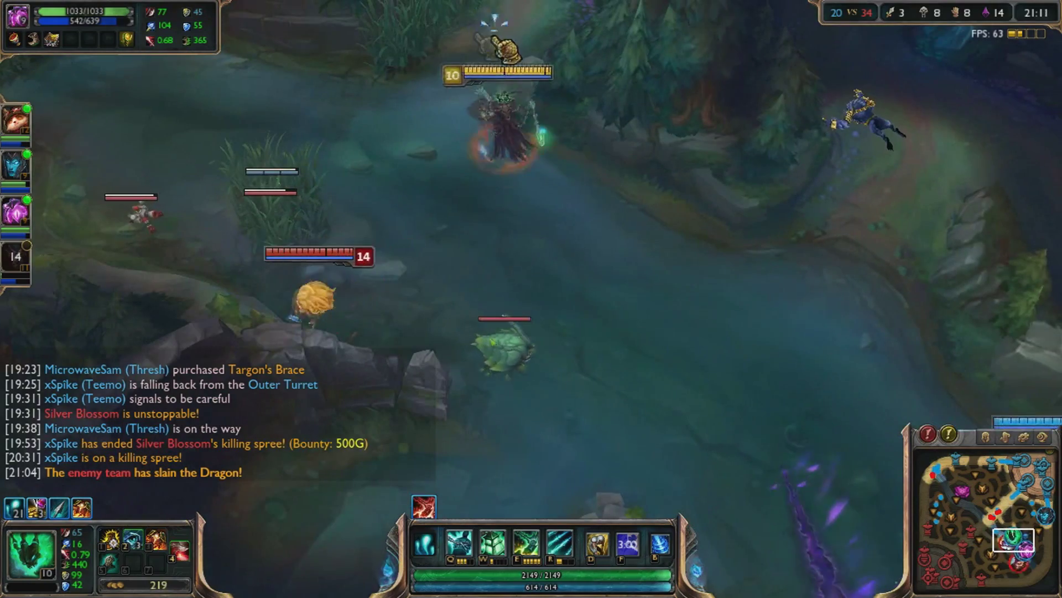
Fire an aimed Q skillshot, attack the enemy Swain with a targeted ability and re-centre the camera
key(q)
click(410, 267)
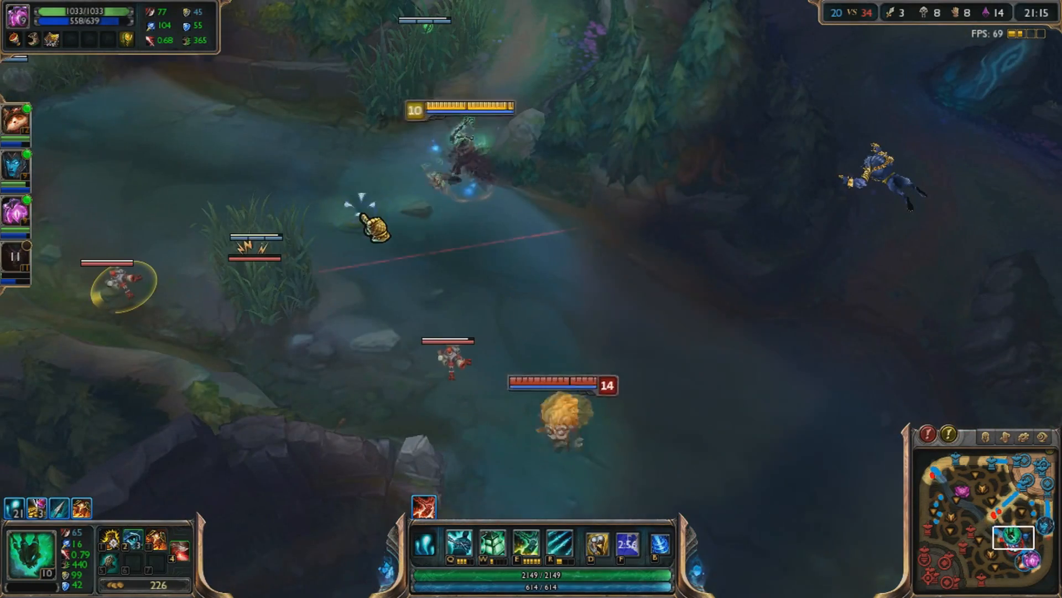
right_click(453, 79)
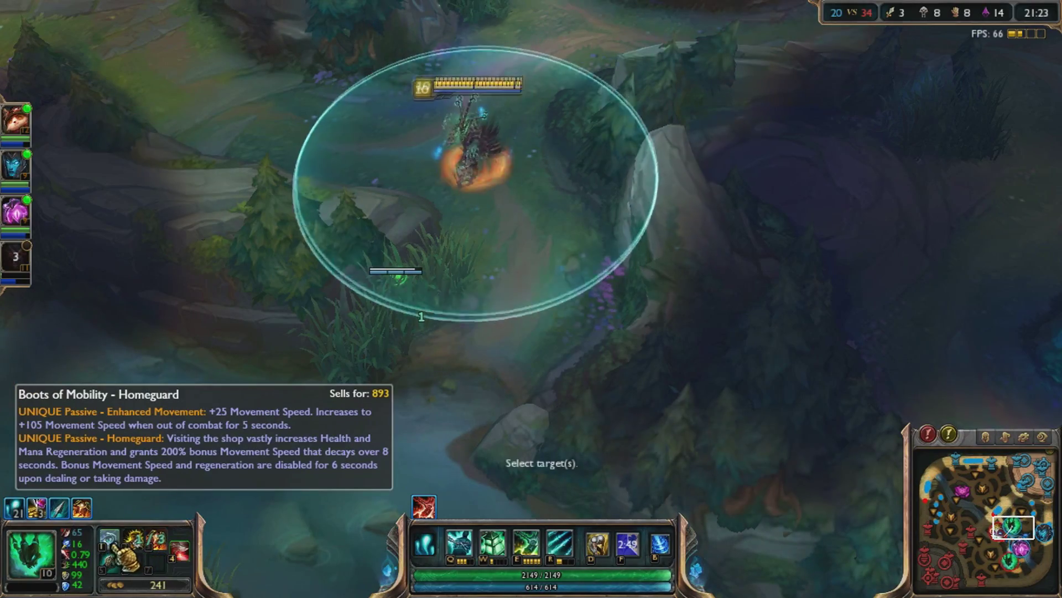
click(465, 167)
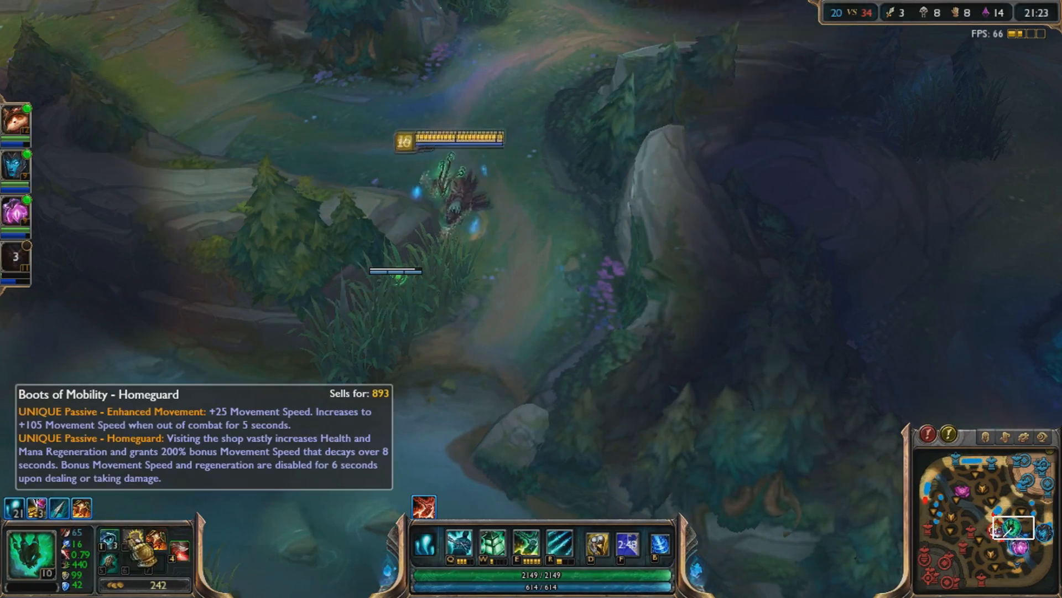
key(space)
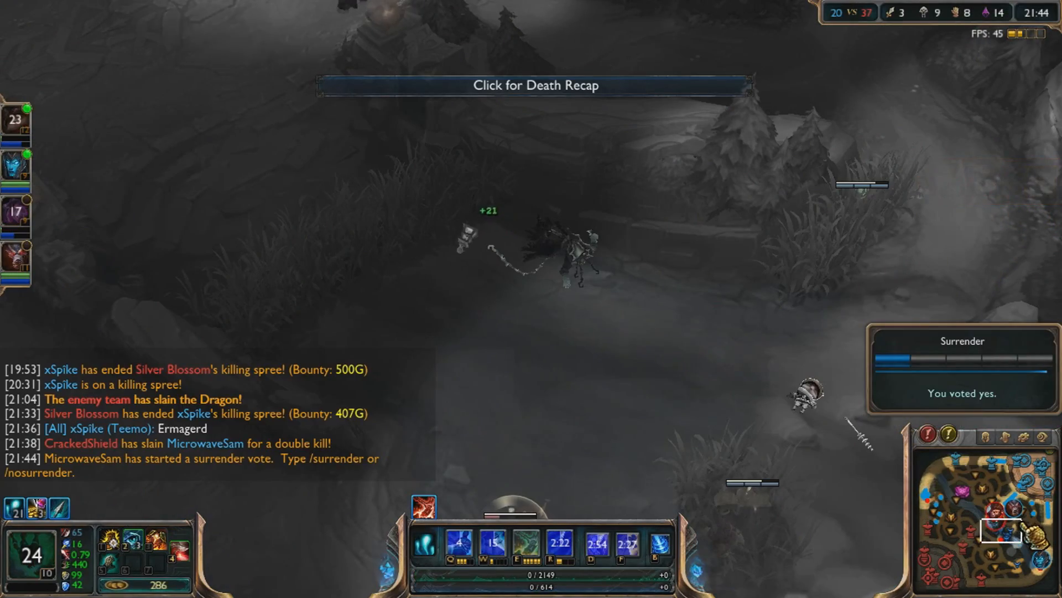
While dead, look around the minimap and check the item shop without buying
drag(954, 490, 996, 511)
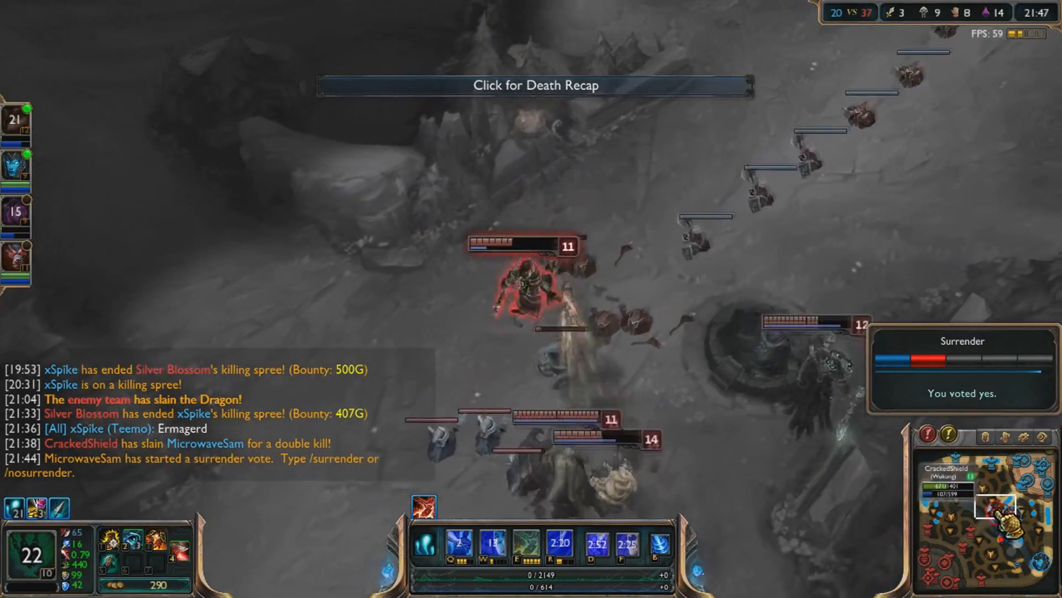
click(1001, 502)
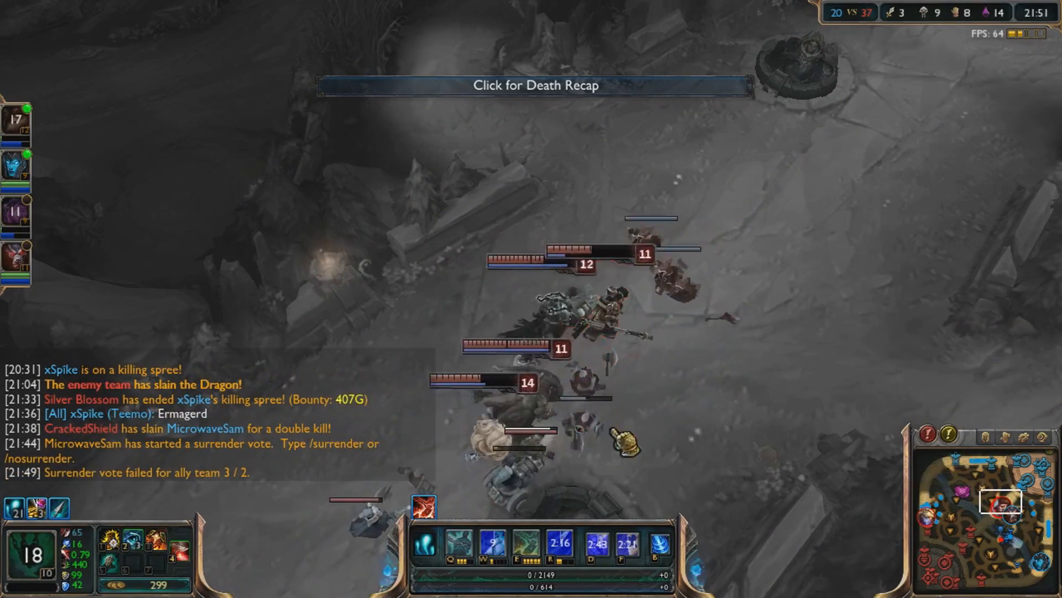
click(217, 552)
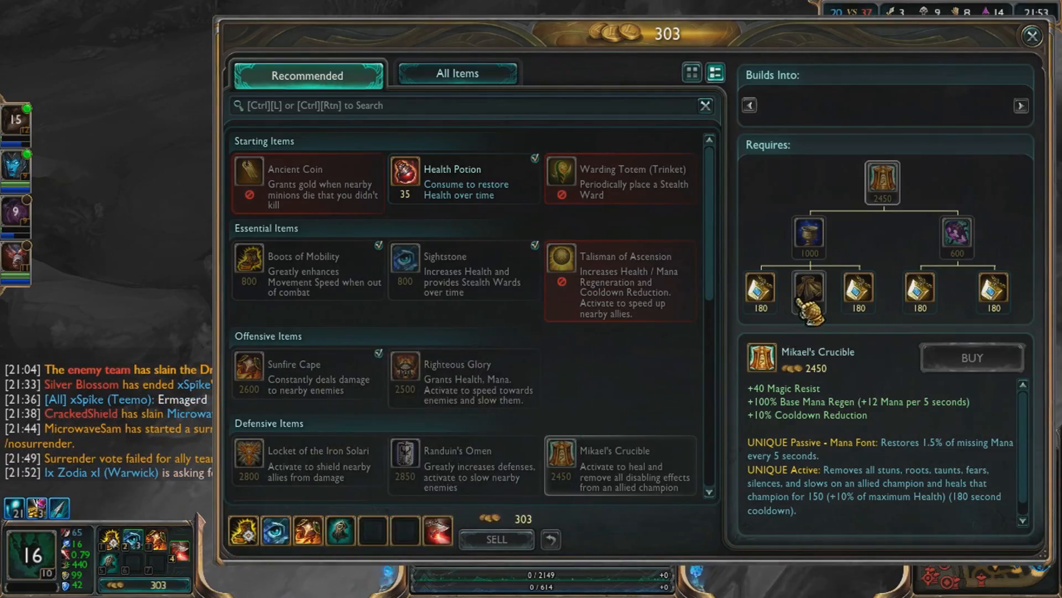
key(p)
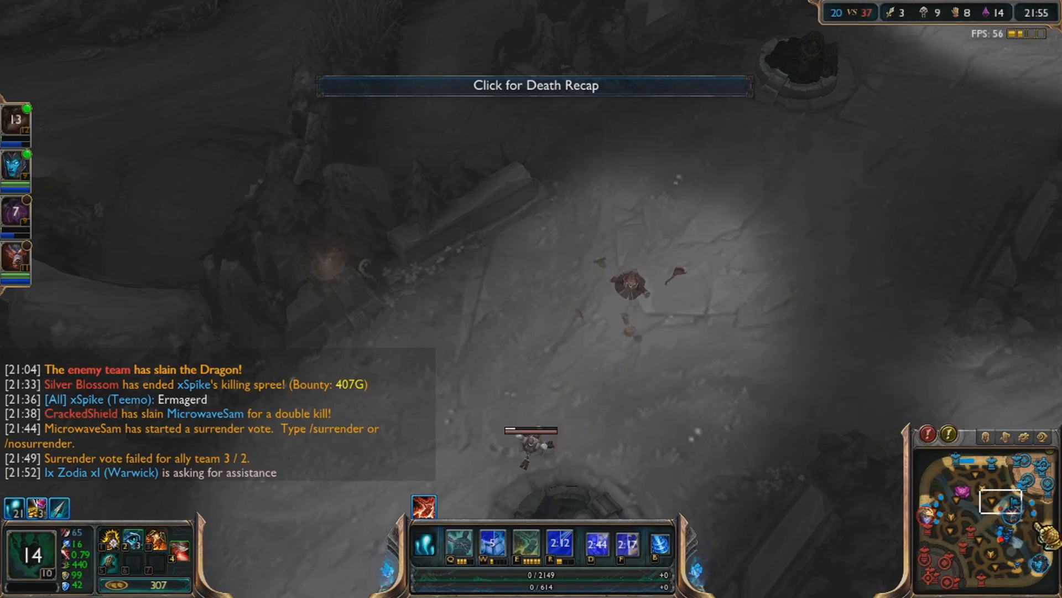
Sweep the camera across the map and review the scoreboard before respawning
click(1011, 501)
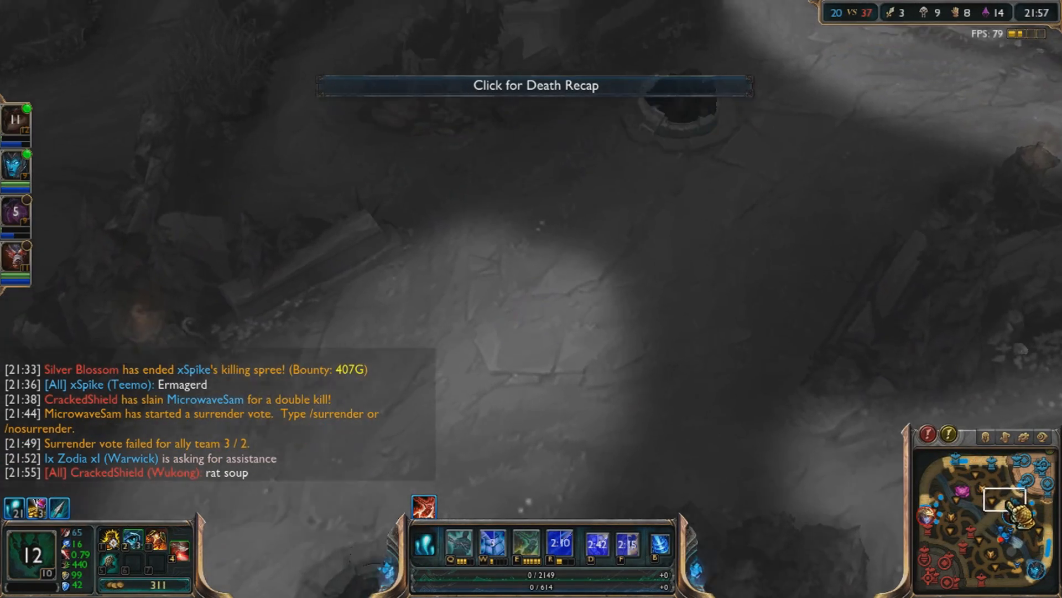
drag(1022, 513, 1034, 580)
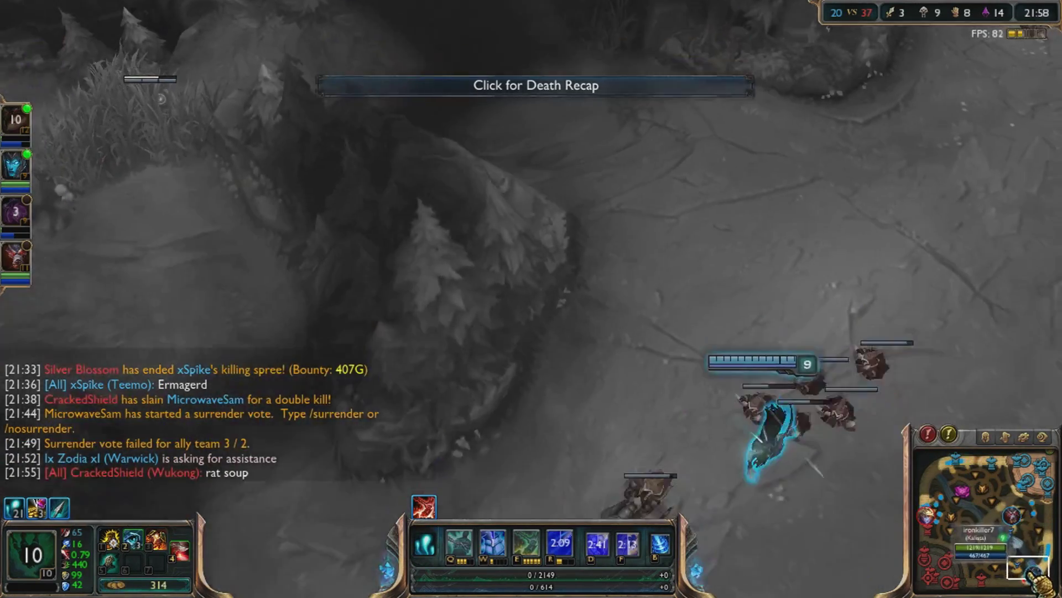
key(Tab)
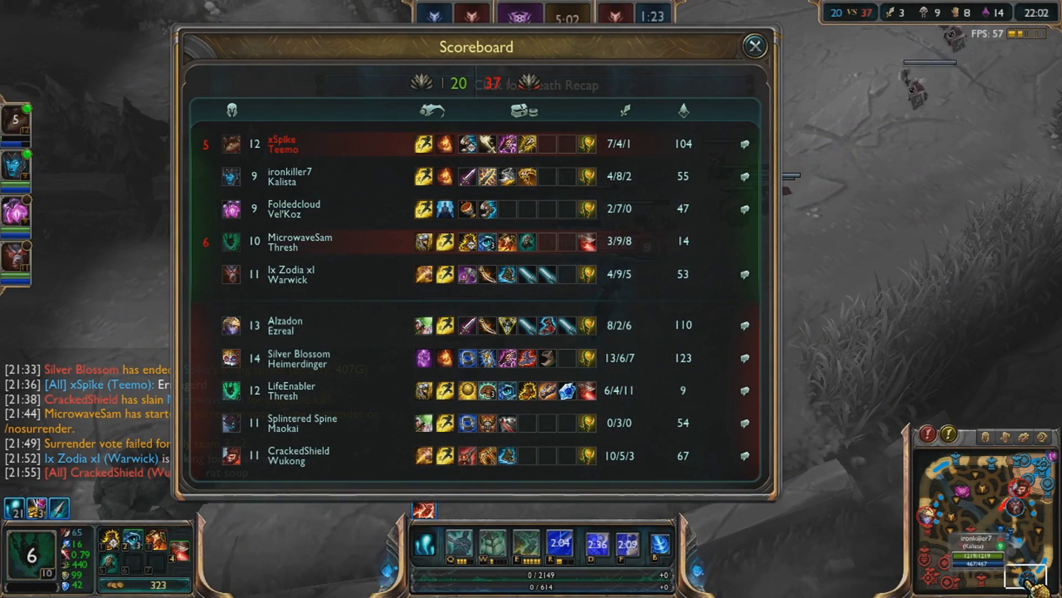
key(Tab)
drag(1033, 579, 1037, 494)
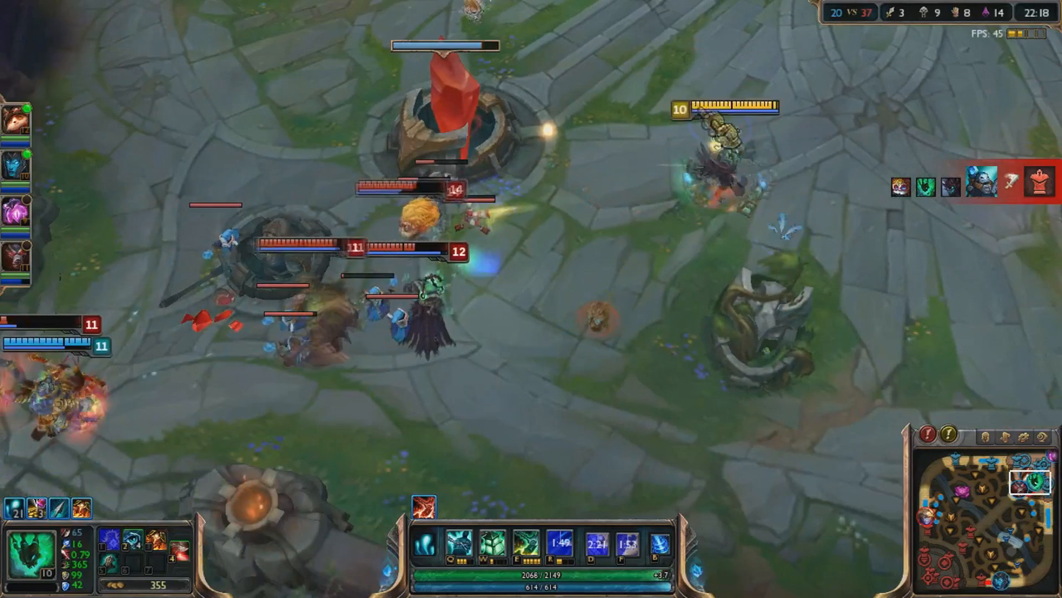
Slow nearby enemies with W, move toward the river and hook the enemy on the left
key(w)
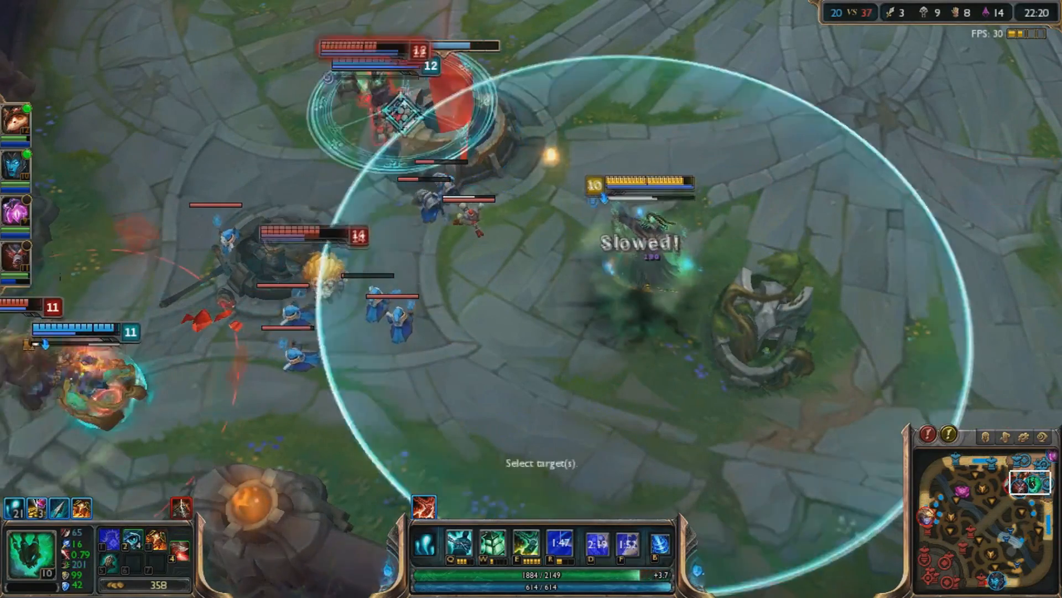
right_click(439, 475)
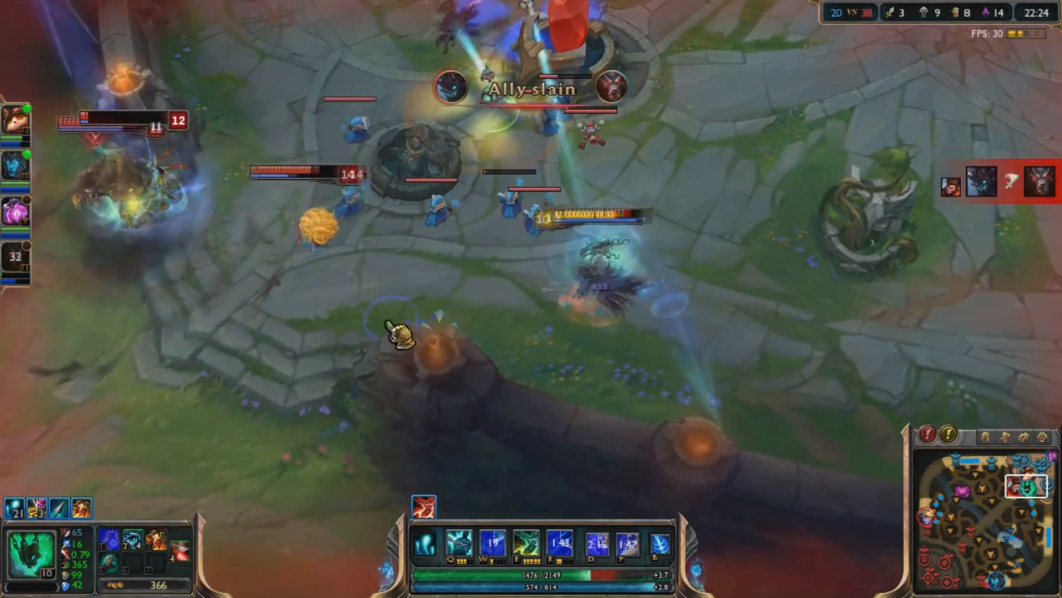
key(q)
click(162, 264)
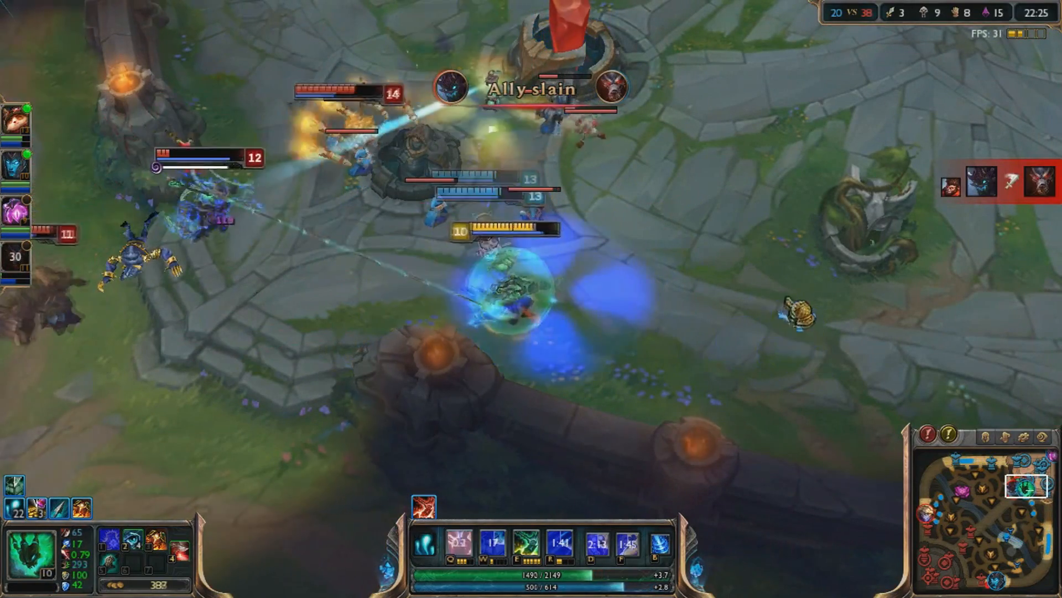
Sweep and cast again to finish the enemy at the turret, then retreat up-left
key(e)
click(249, 216)
key(w)
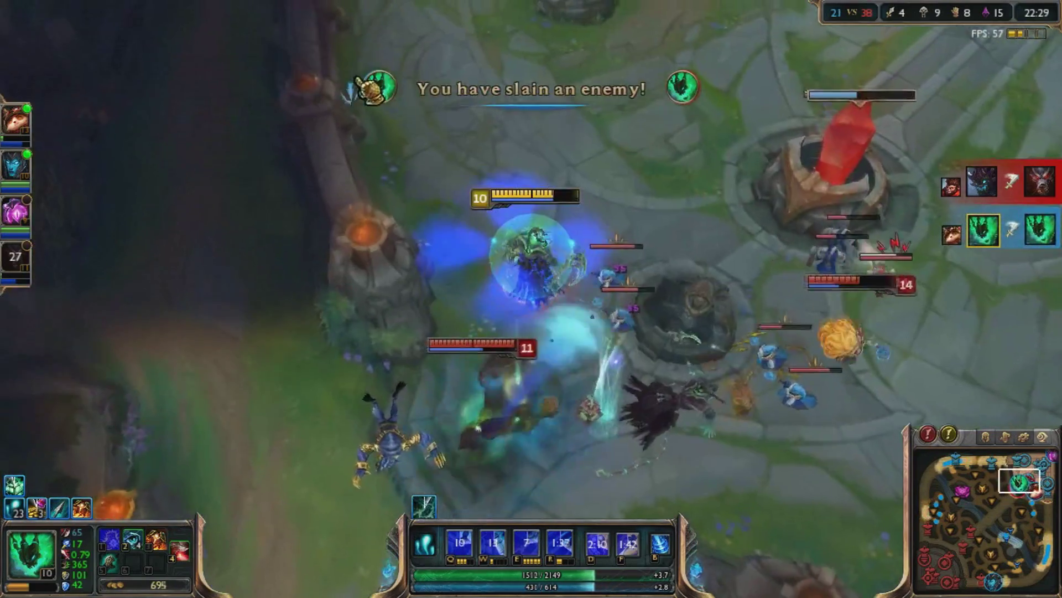
right_click(571, 75)
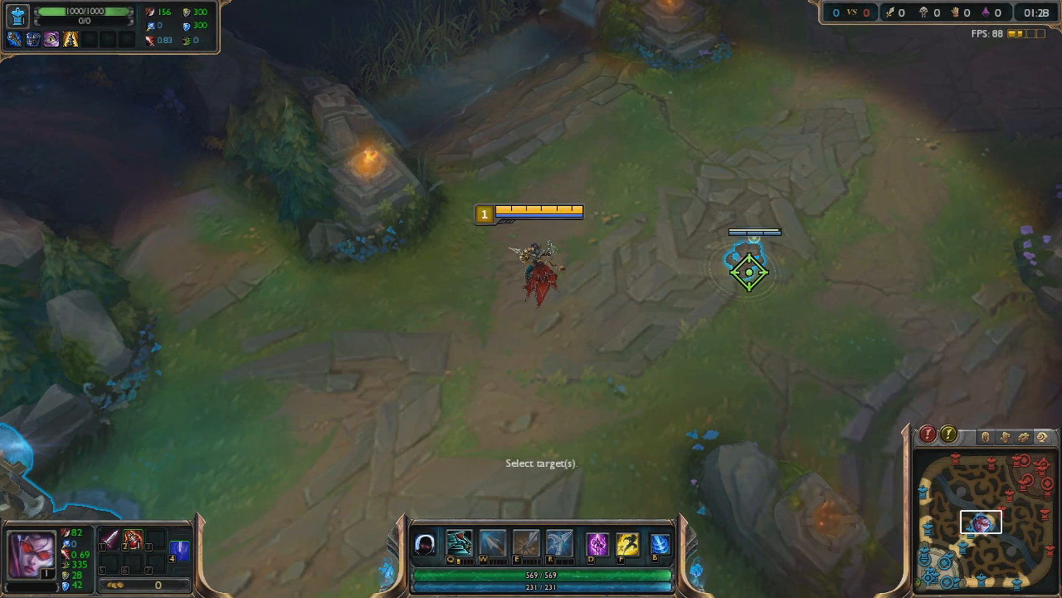
Cast the targeted spell on the nearby ally in the new game
click(750, 270)
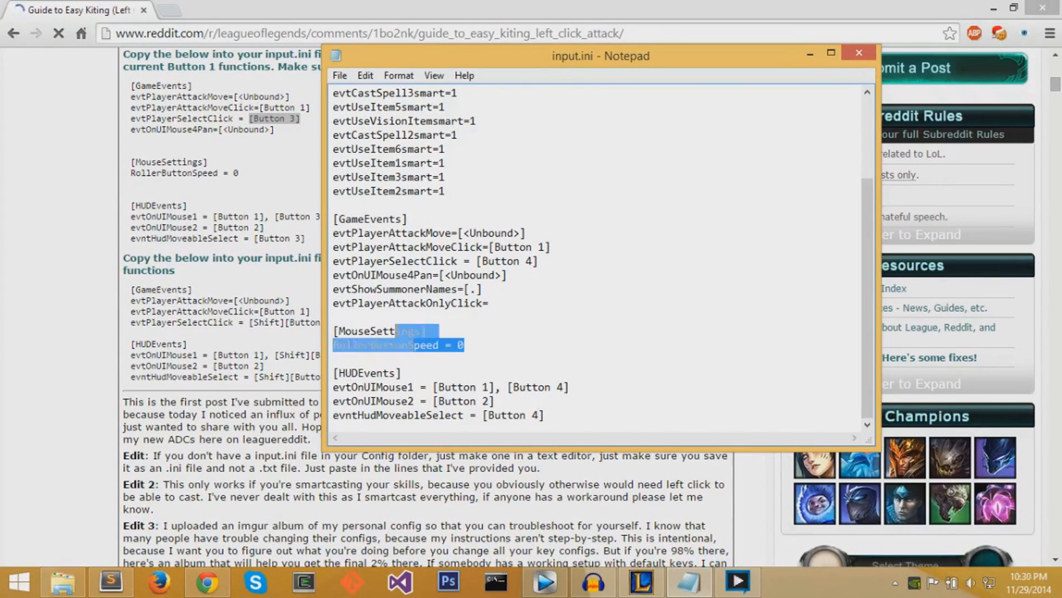
Delete the [MouseSettings] and RollerButtonSpeed = 0 lines and save input.ini via File > Save
key(Delete)
key(BackSpace)
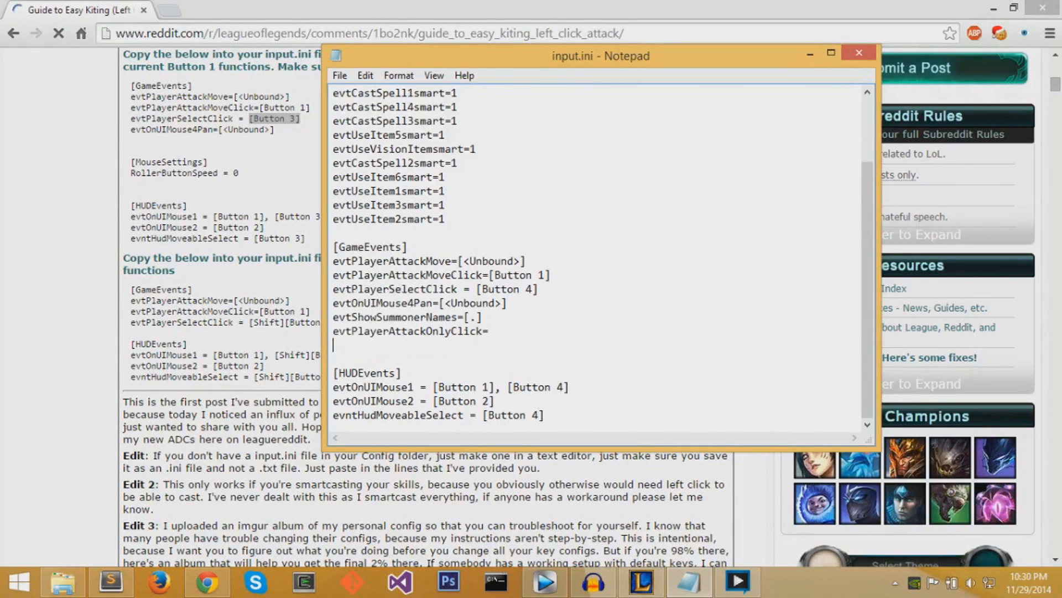
key(BackSpace)
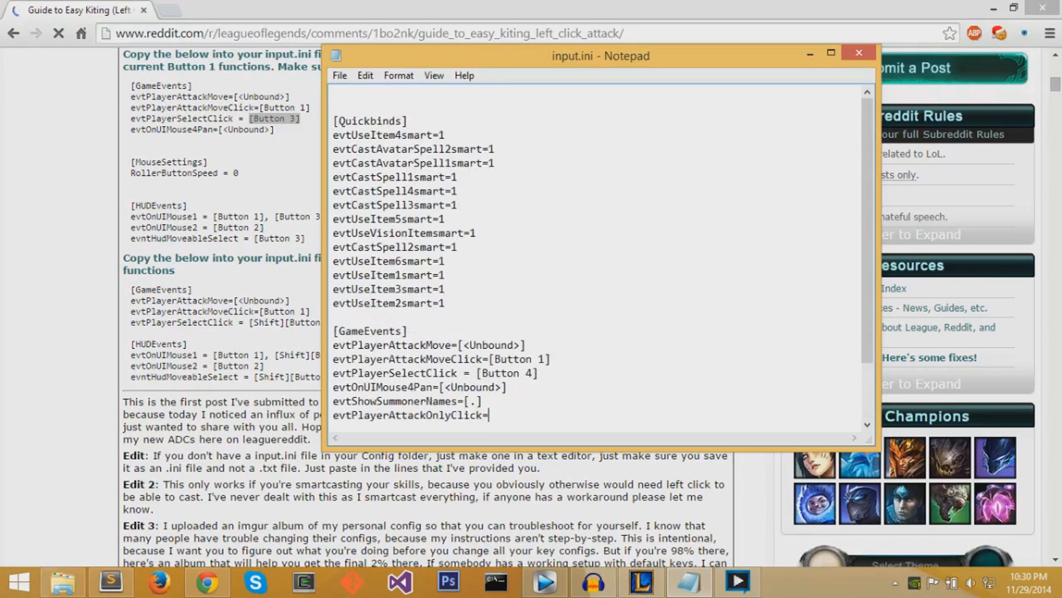
click(338, 76)
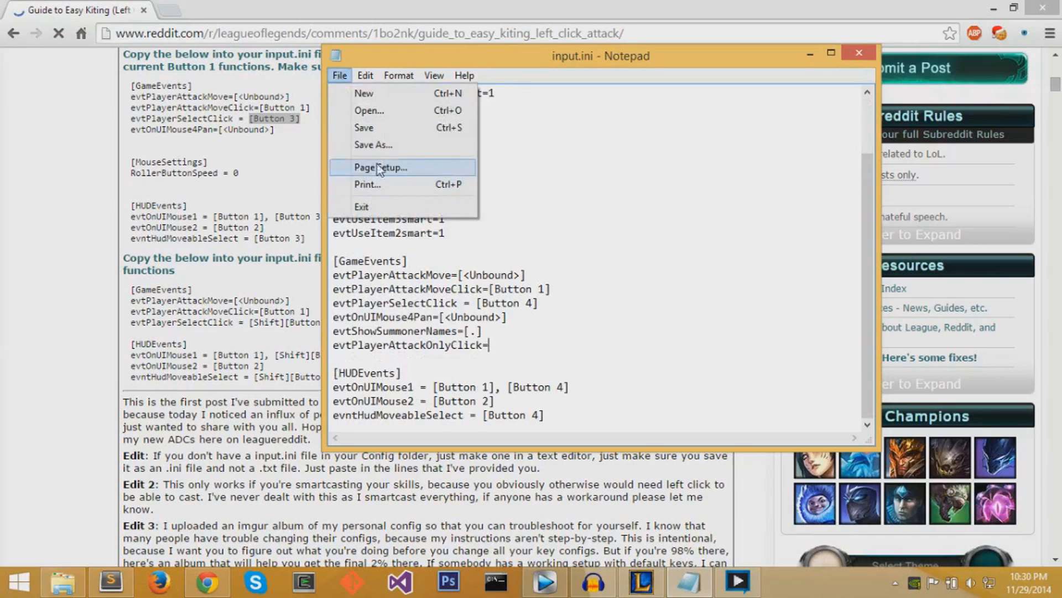
click(369, 127)
click(338, 76)
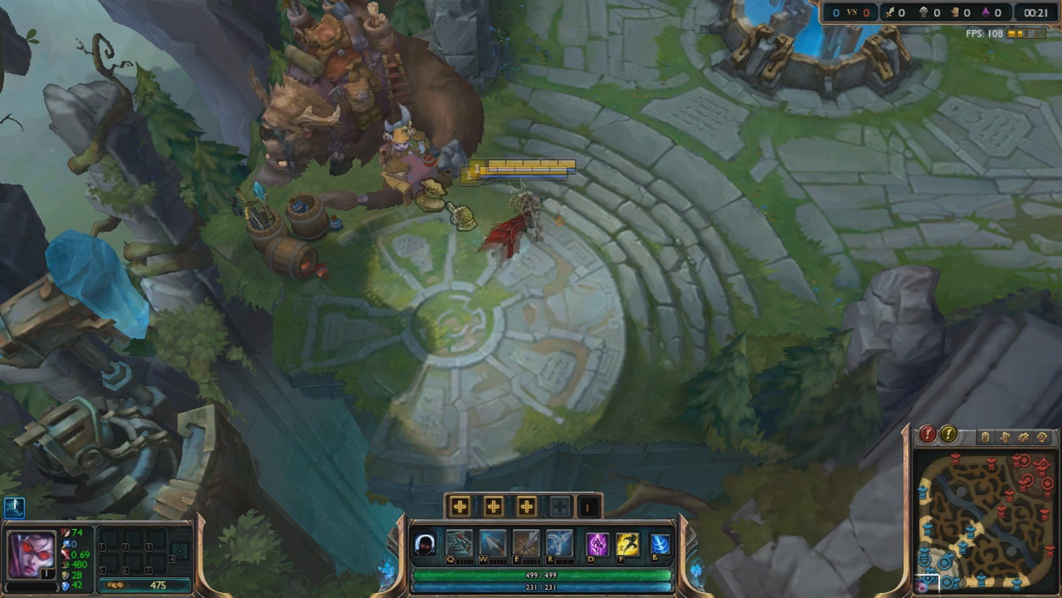
Browse the shop's Recommended items, inspecting Blade of the Ruined King and Doran's Blade
key(p)
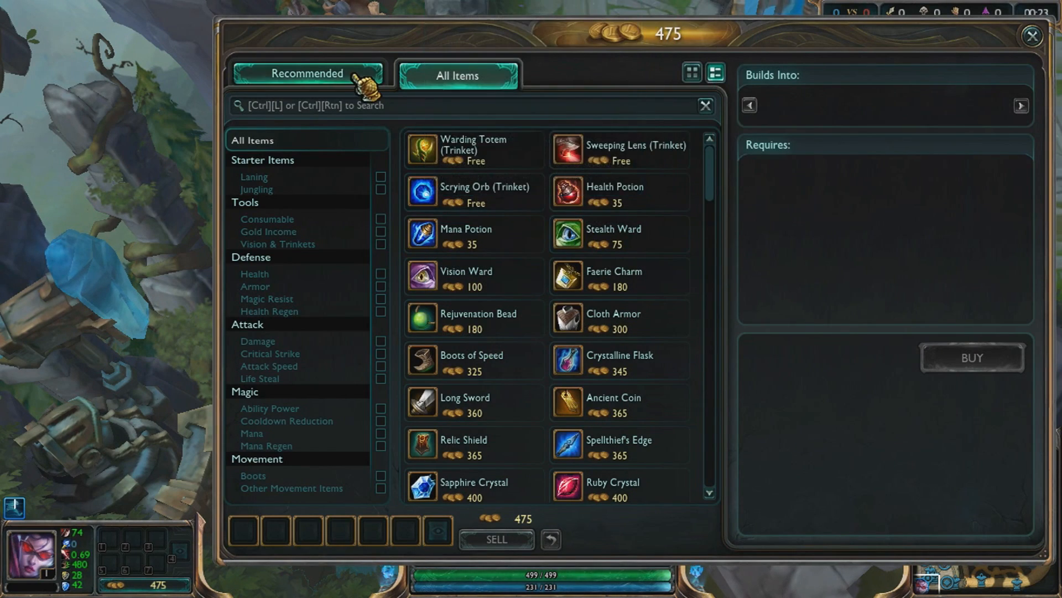
click(365, 76)
click(461, 264)
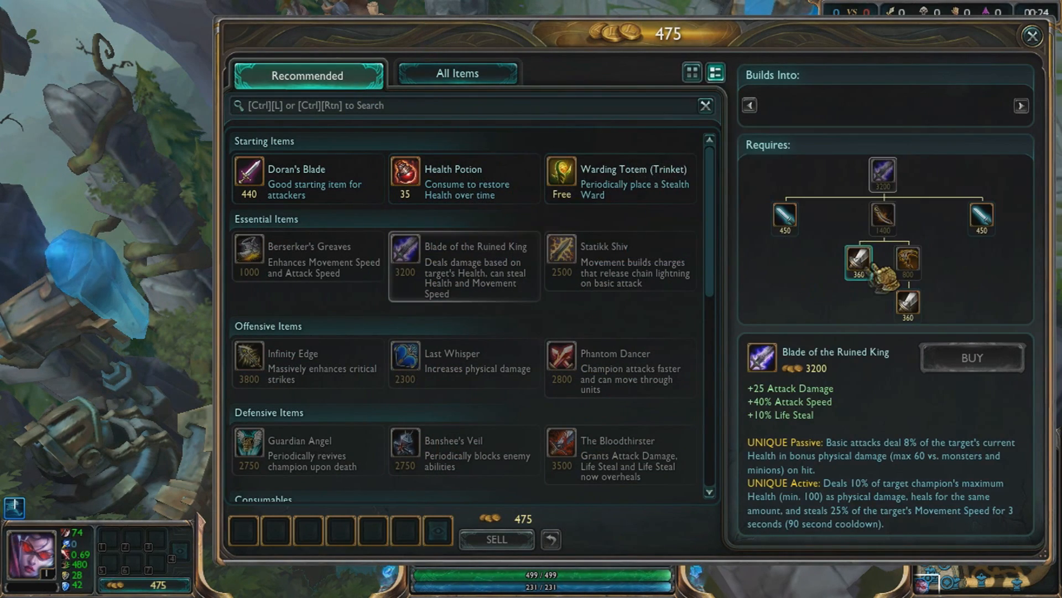
click(355, 275)
click(307, 179)
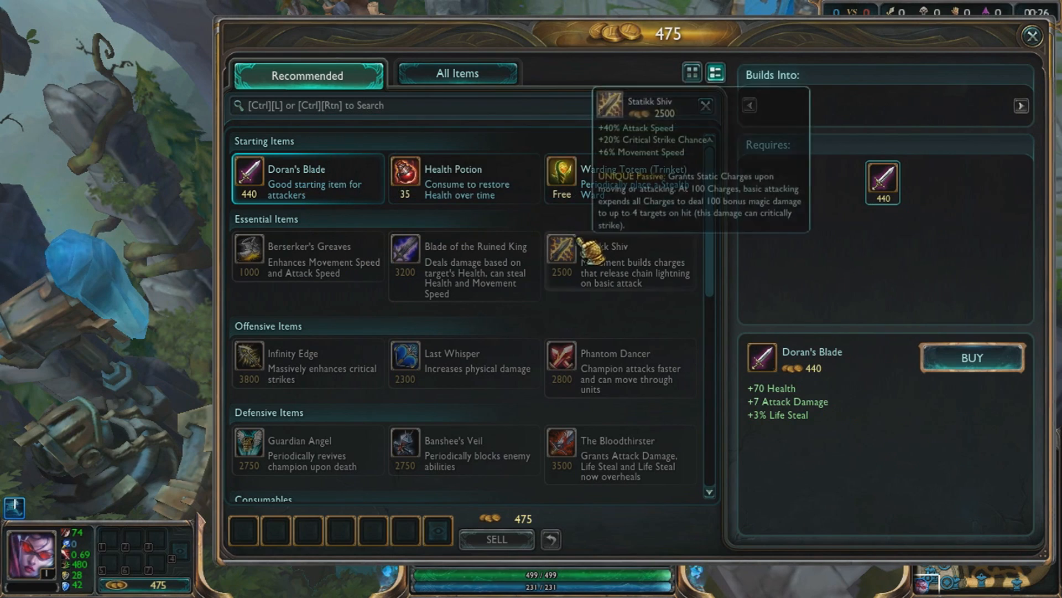
Buy Doran's Blade and a Health Potion, pan the camera around base and return to the shop
double_click(448, 179)
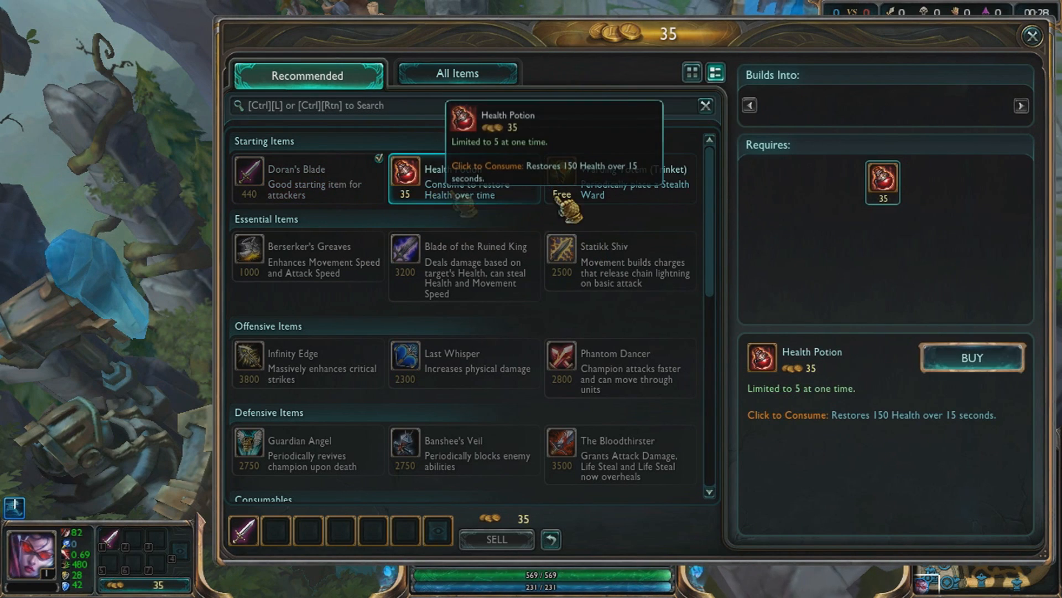
double_click(619, 176)
key(p)
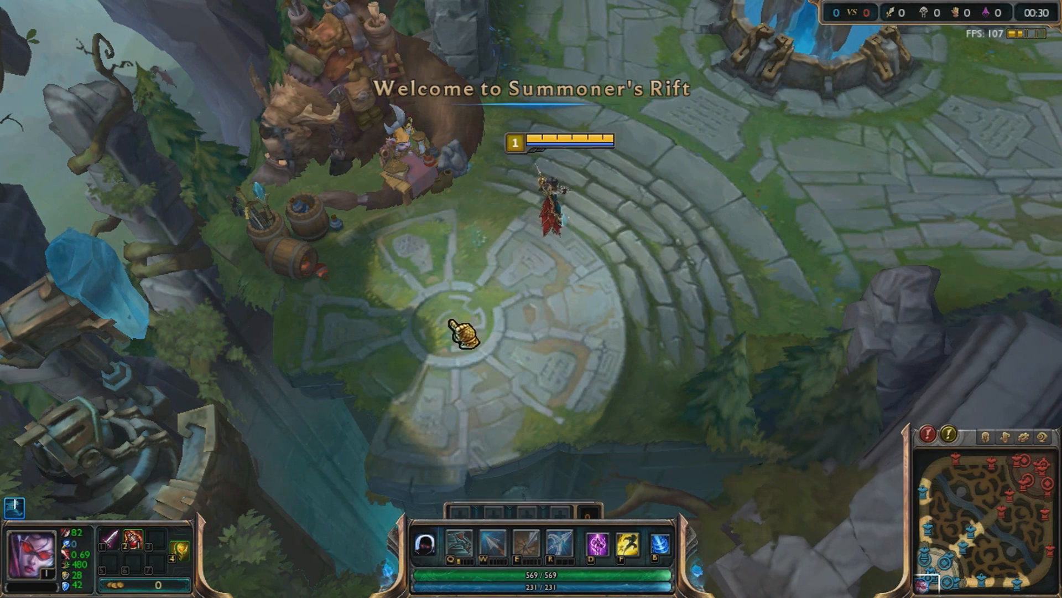
mouse_move(971, 531)
mouse_down()
mouse_move(963, 553)
mouse_move(984, 558)
mouse_move(930, 581)
mouse_up()
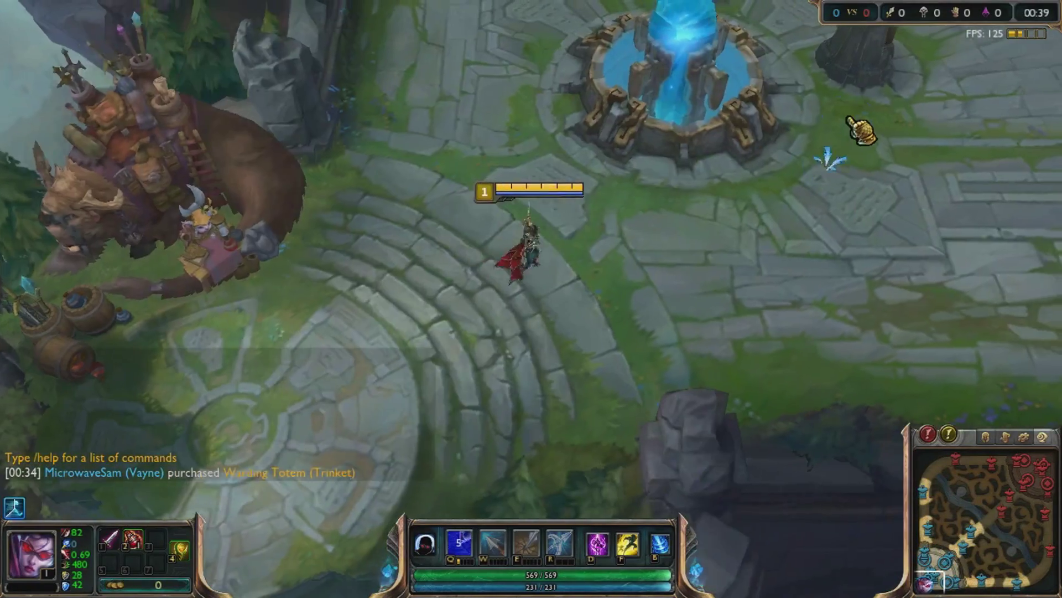
drag(866, 499, 119, 289)
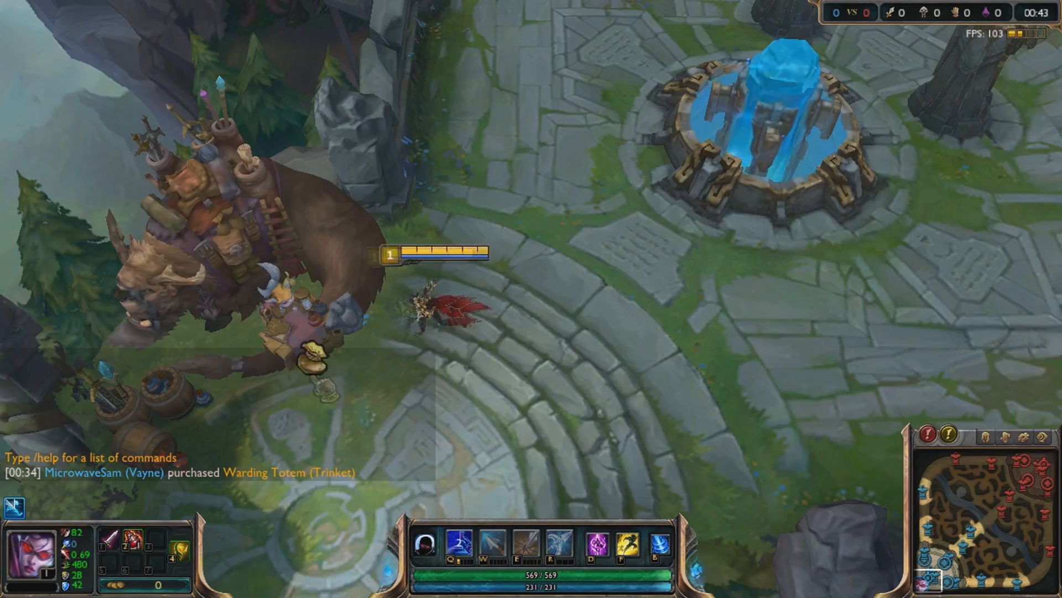
key(p)
scroll(564, 320, down, 5)
scroll(565, 320, up, 5)
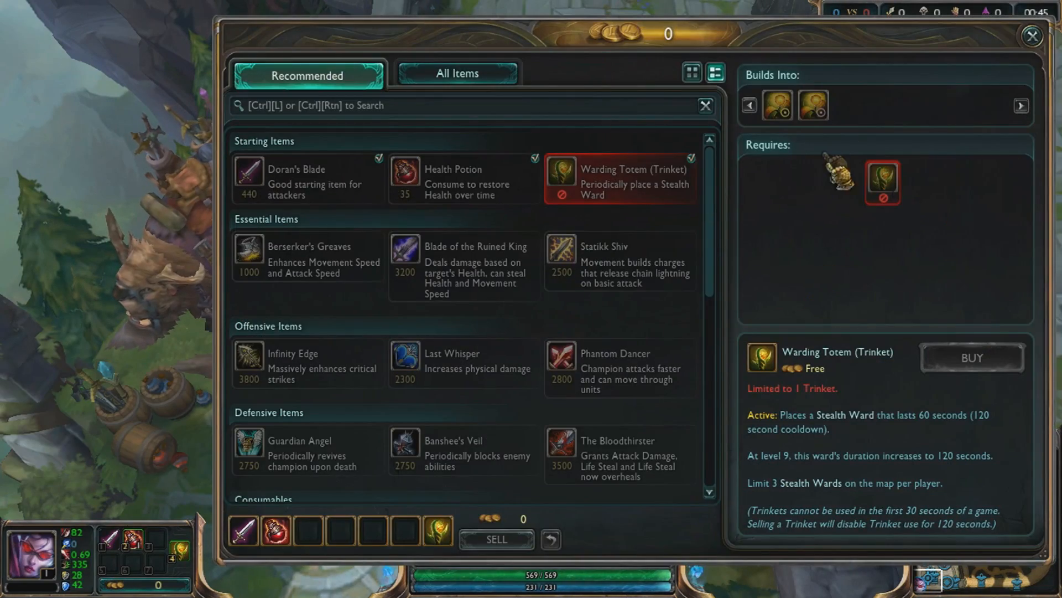